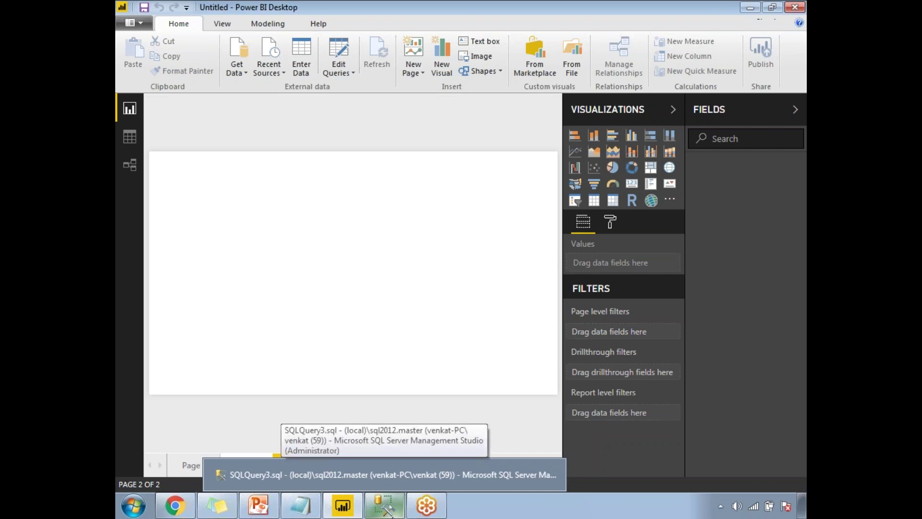
- Switch to SQL Server Management Studio and examine the columns selected in the Emp table query
{"action": "left_click", "coordinate": [390, 513]}
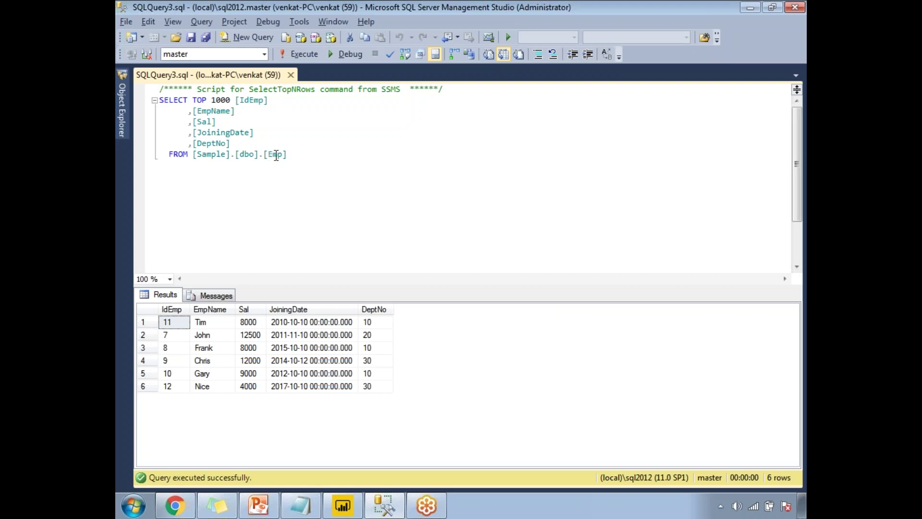
{"action": "double_click", "coordinate": [276, 155]}
{"action": "double_click", "coordinate": [249, 100]}
{"action": "double_click", "coordinate": [214, 111]}
{"action": "double_click", "coordinate": [203, 122]}
{"action": "double_click", "coordinate": [214, 133]}
{"action": "double_click", "coordinate": [214, 143]}
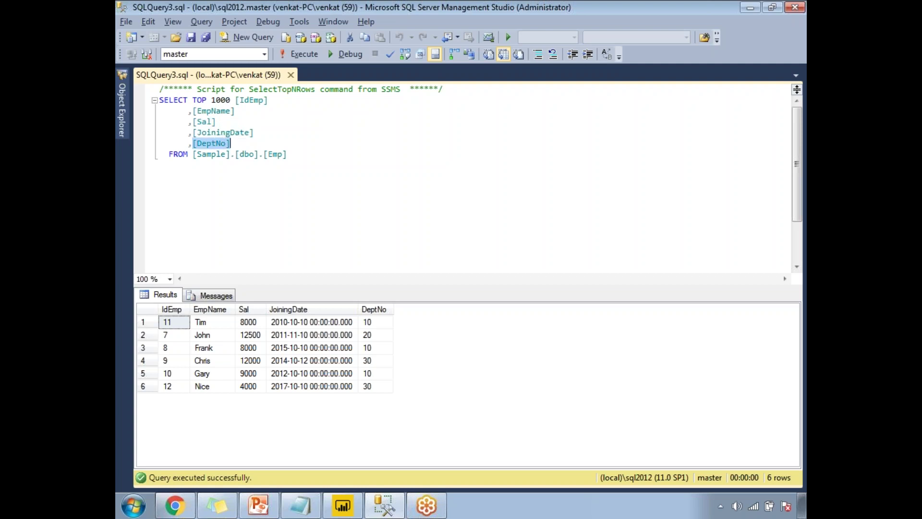
{"action": "left_click", "coordinate": [287, 154]}
{"action": "left_click_drag", "start_coordinate": [294, 154], "coordinate": [158, 100]}
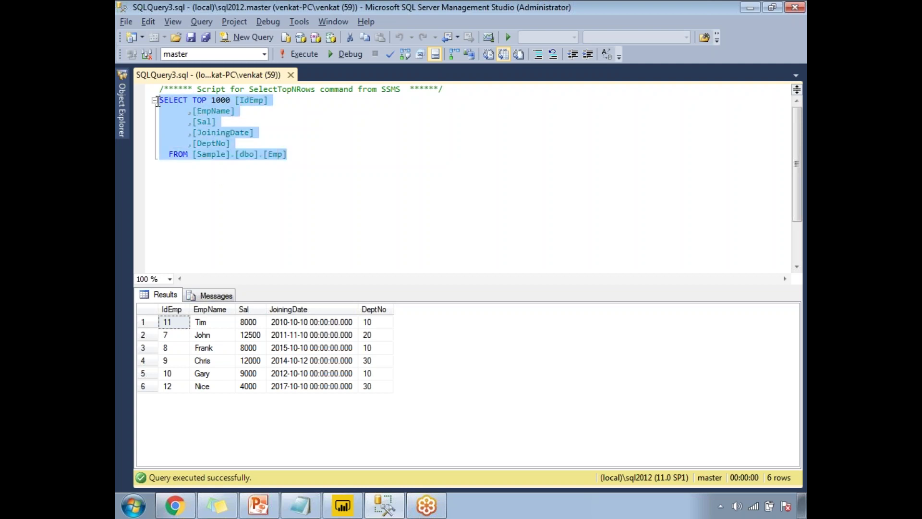
{"action": "left_click", "coordinate": [251, 100]}
{"action": "double_click", "coordinate": [215, 111]}
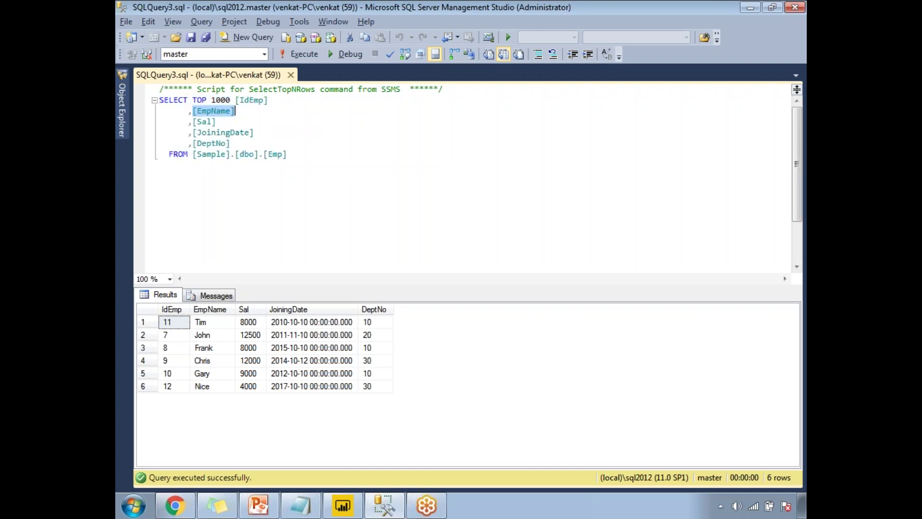
{"action": "double_click", "coordinate": [205, 122]}
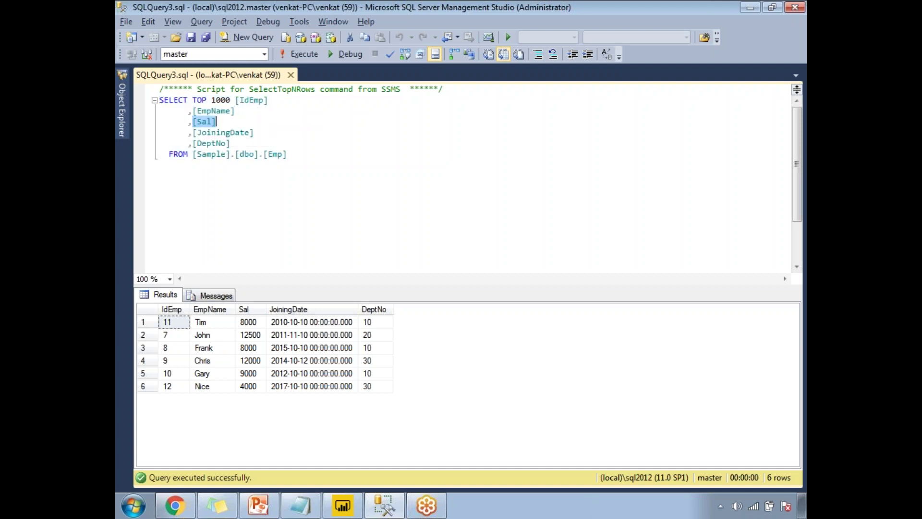
{"action": "double_click", "coordinate": [222, 133]}
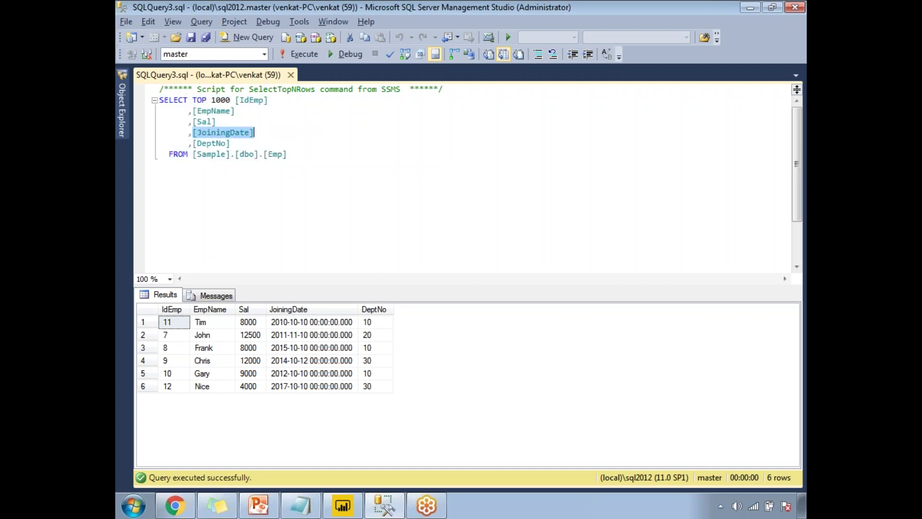
{"action": "double_click", "coordinate": [220, 143]}
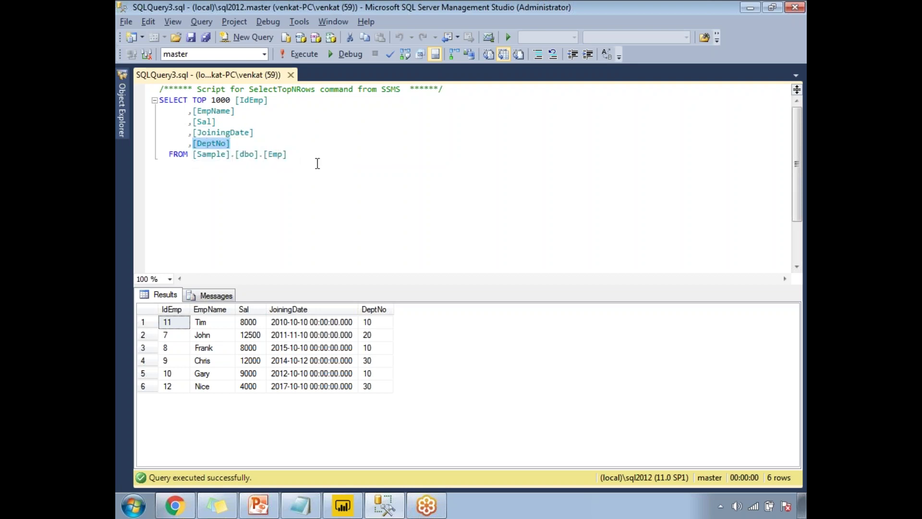
{"action": "left_click", "coordinate": [324, 165]}
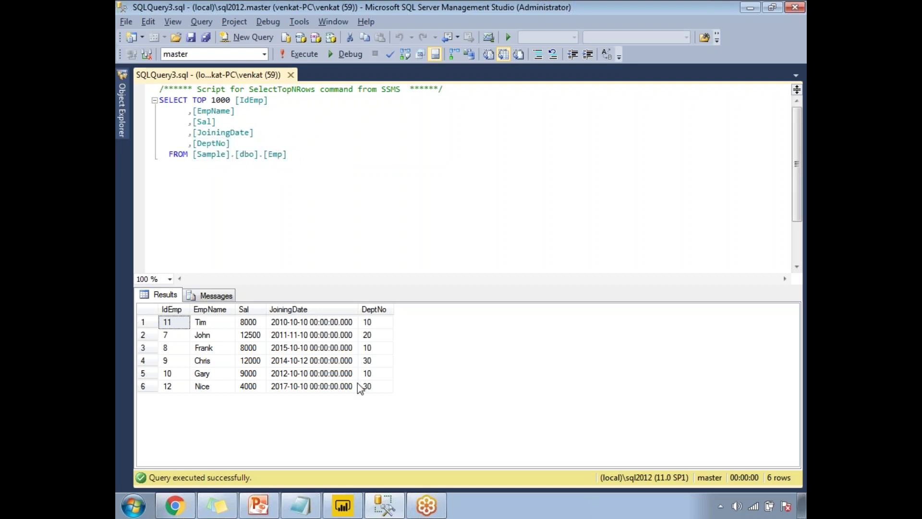
- Switch to Power BI Desktop and connect to the SQL Server database server .\sql2012 as a data source
{"action": "left_click", "coordinate": [342, 507]}
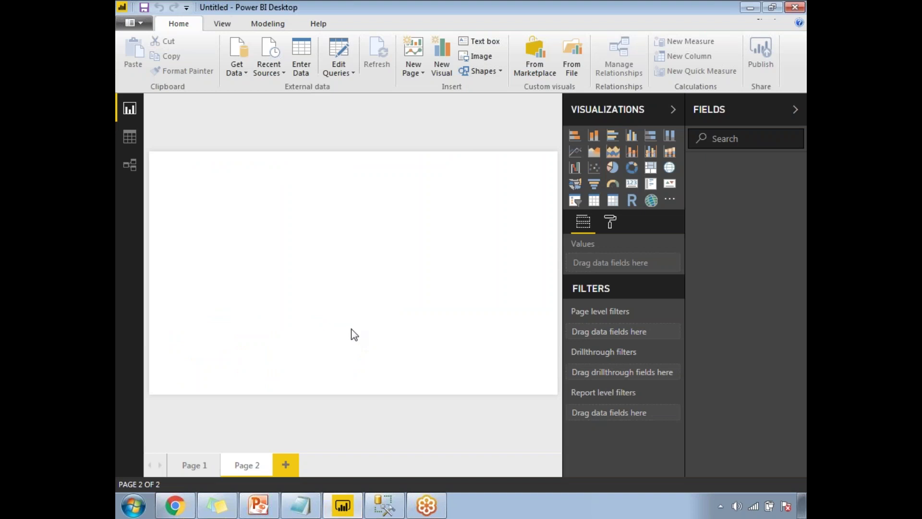
{"action": "left_click", "coordinate": [245, 76]}
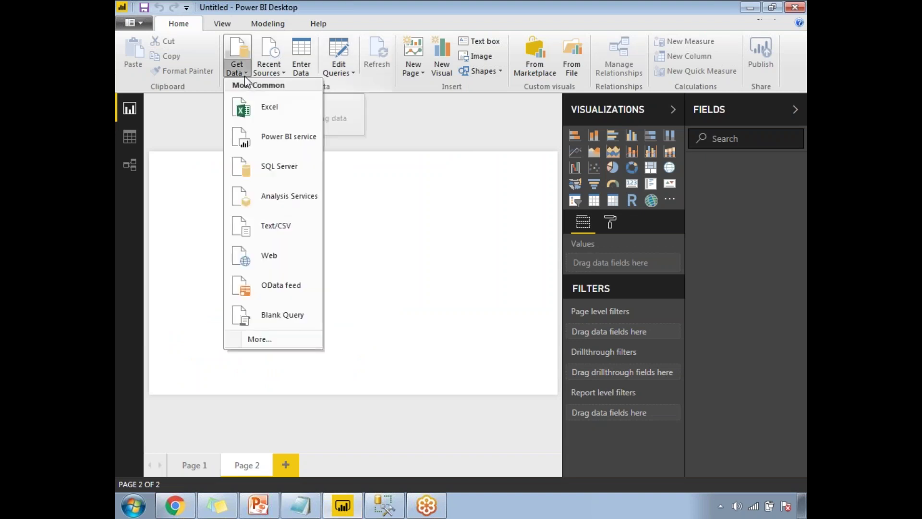
{"action": "left_click", "coordinate": [290, 174]}
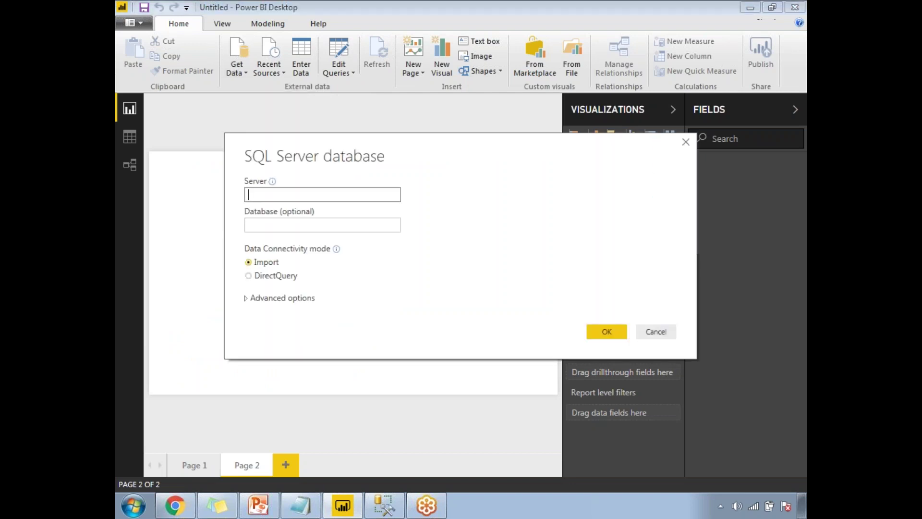
{"action": "type", "text": ".\\sql2012"}
{"action": "left_click", "coordinate": [602, 334]}
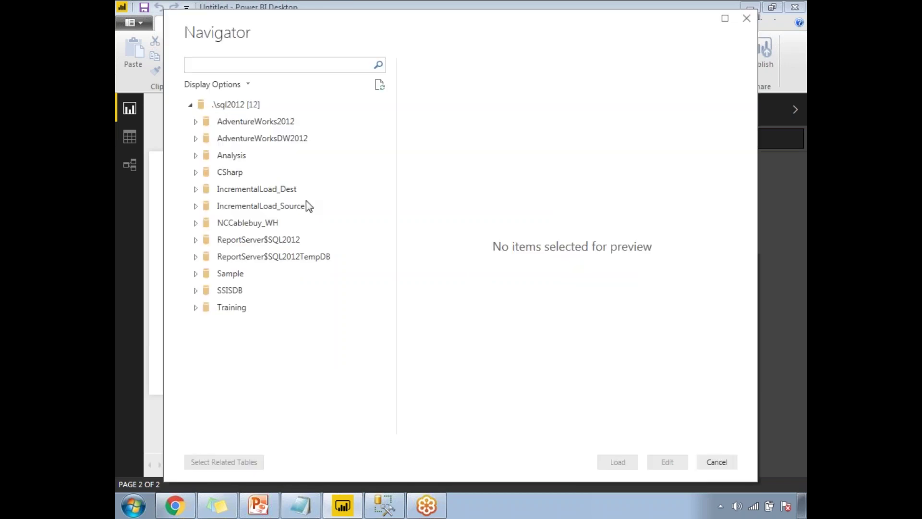
- Load the Emp table from the Sample database and show its fields
{"action": "left_click", "coordinate": [196, 274]}
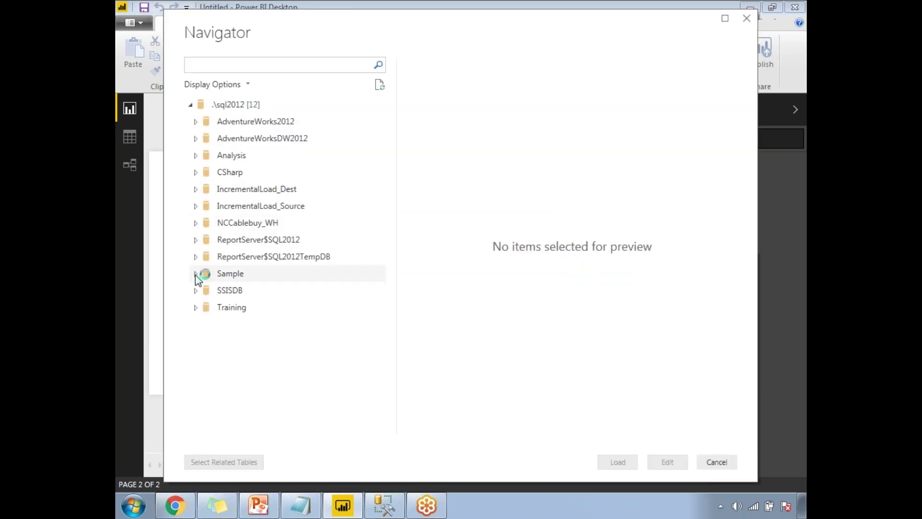
{"action": "left_click", "coordinate": [211, 358]}
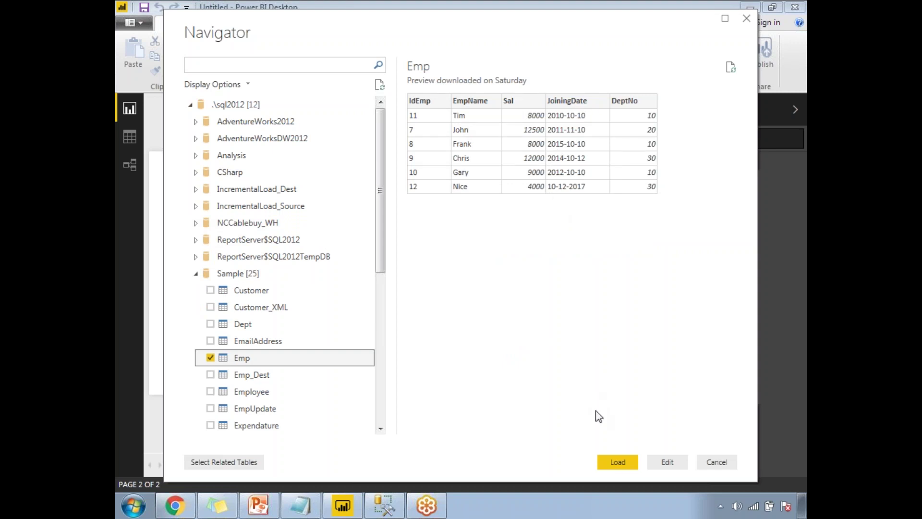
{"action": "left_click", "coordinate": [617, 462]}
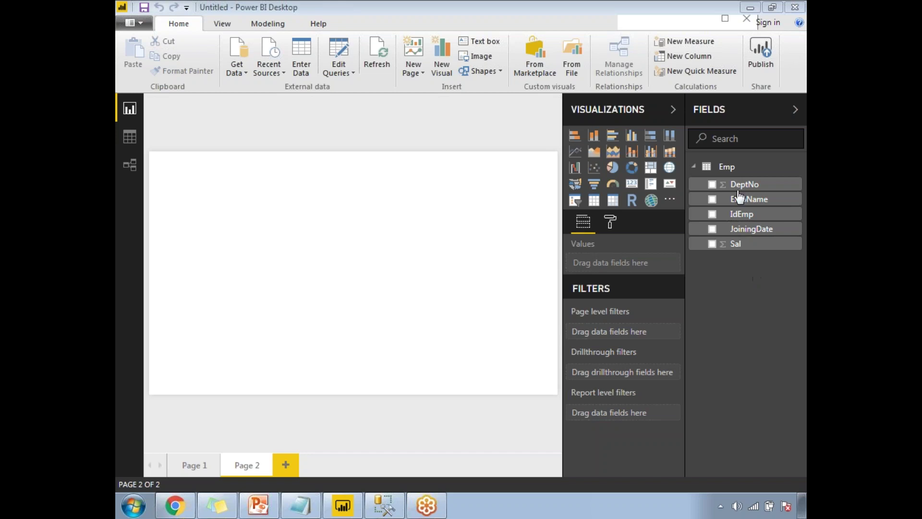
{"action": "left_click", "coordinate": [740, 168]}
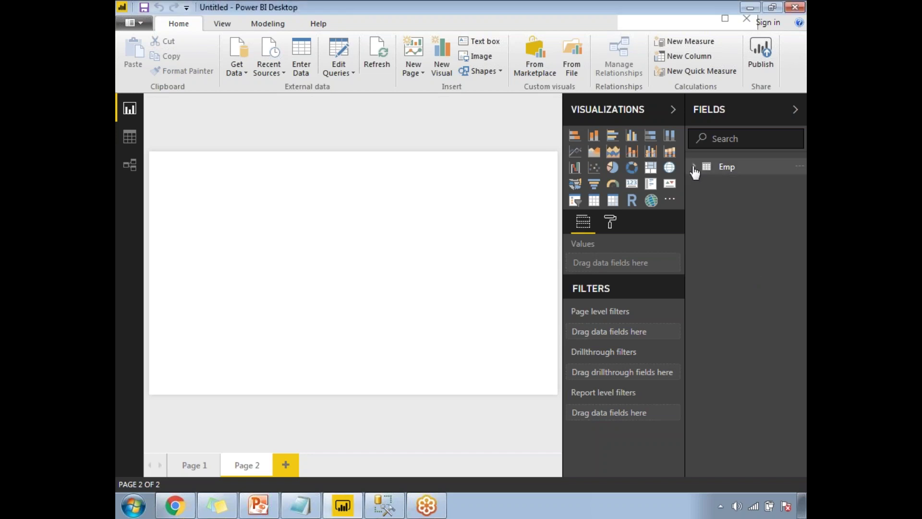
{"action": "left_click", "coordinate": [694, 168]}
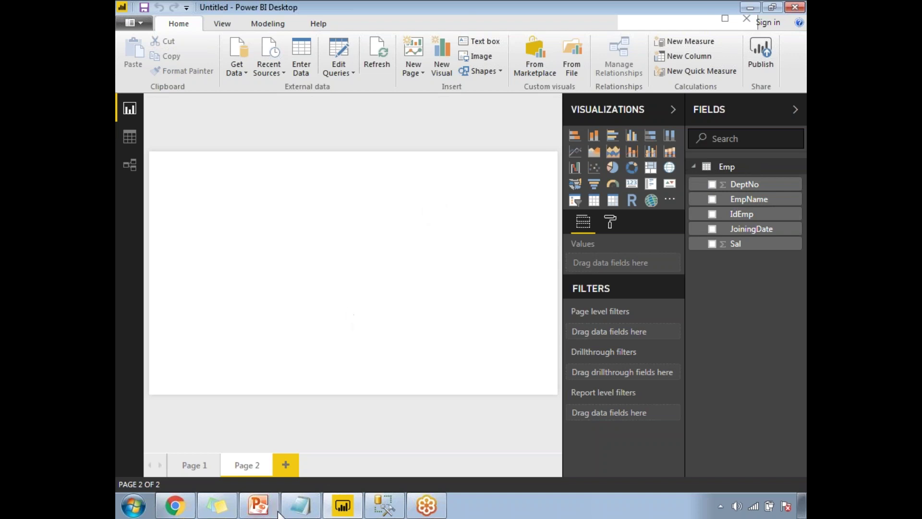
- Open a new maximized Notepad window and write the note "a. CALENDARAUTO :"
{"action": "right_click", "coordinate": [310, 509]}
{"action": "left_click", "coordinate": [260, 449]}
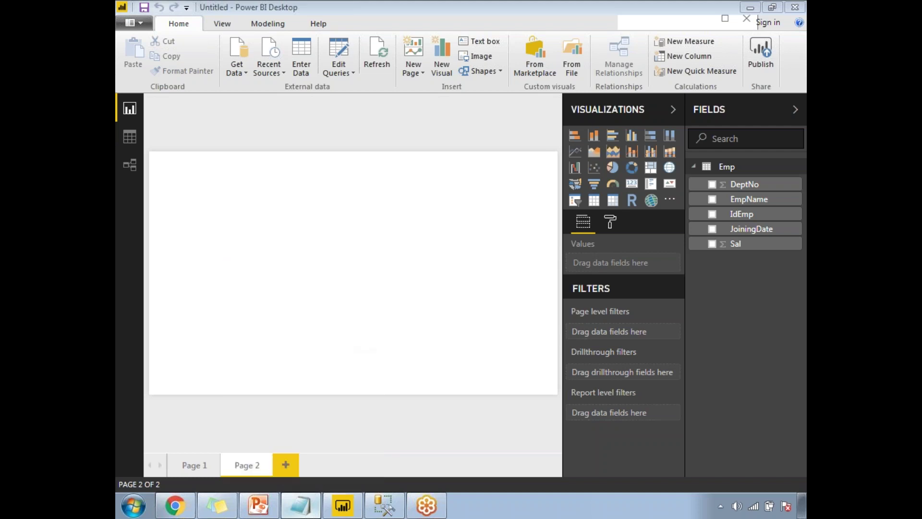
{"action": "double_click", "coordinate": [374, 169]}
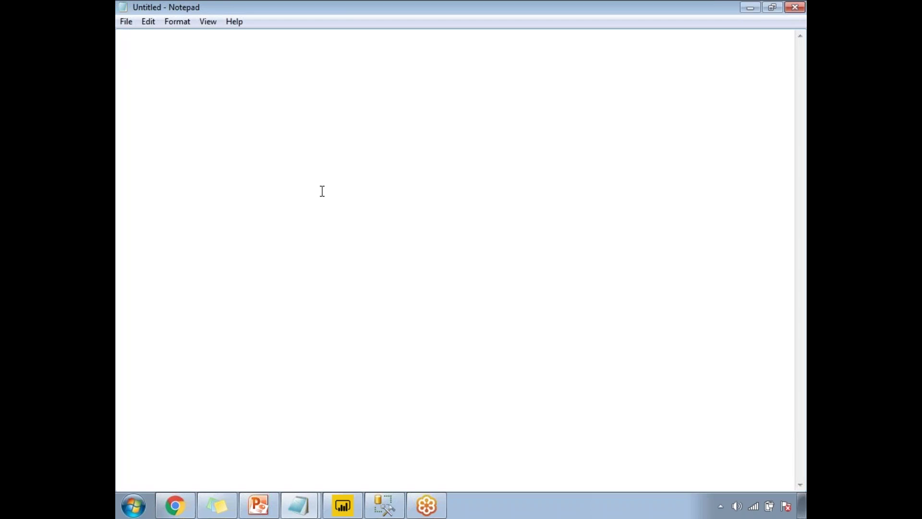
{"action": "type", "text": "a. CA"}
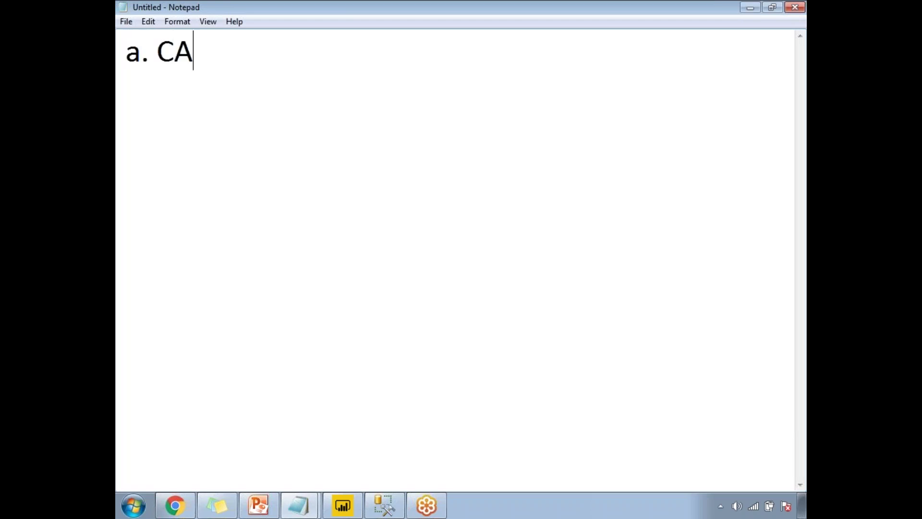
{"action": "type", "text": "LEN"}
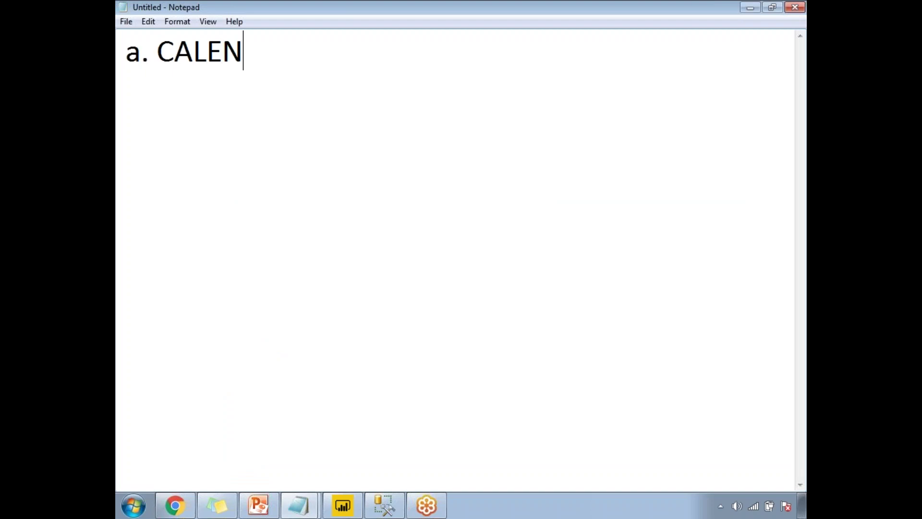
{"action": "type", "text": "DARAUTO :"}
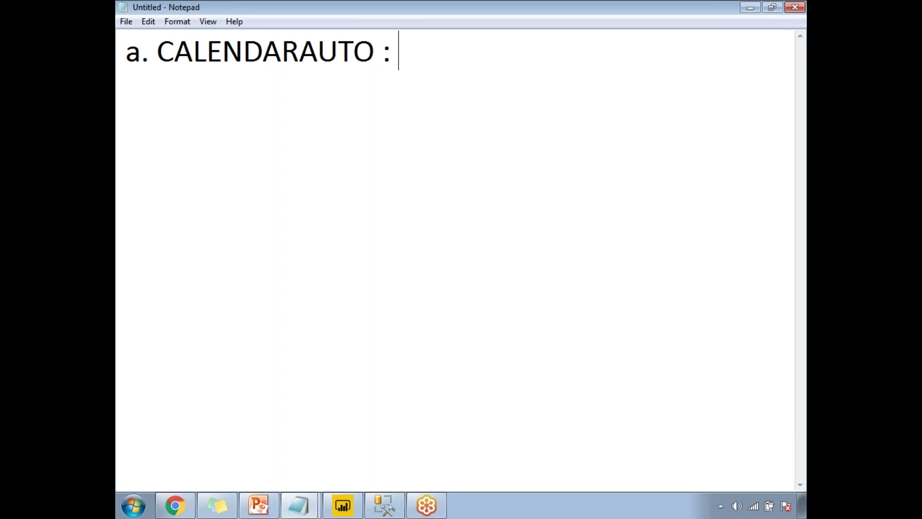
- Switch back to Power BI Desktop and examine the Emp table's JoiningDate values in Data view, then return to the report
{"action": "left_click", "coordinate": [342, 505]}
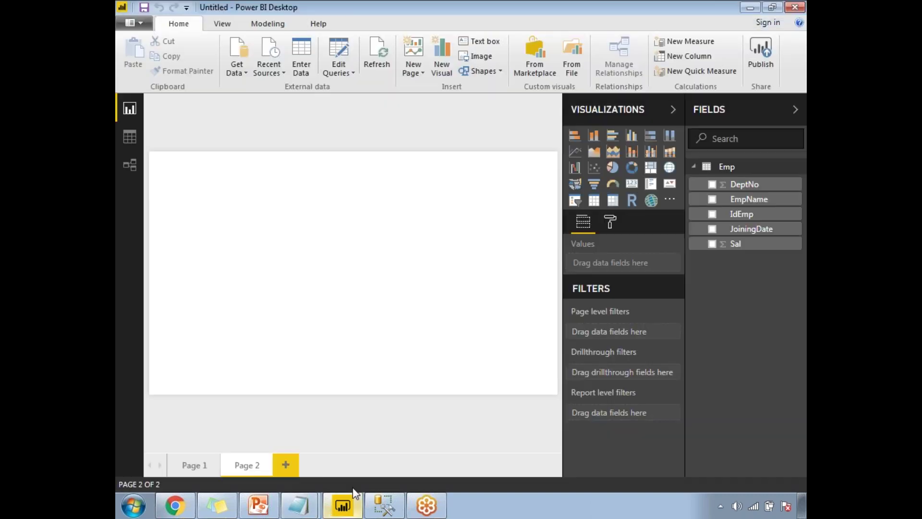
{"action": "left_click", "coordinate": [747, 231]}
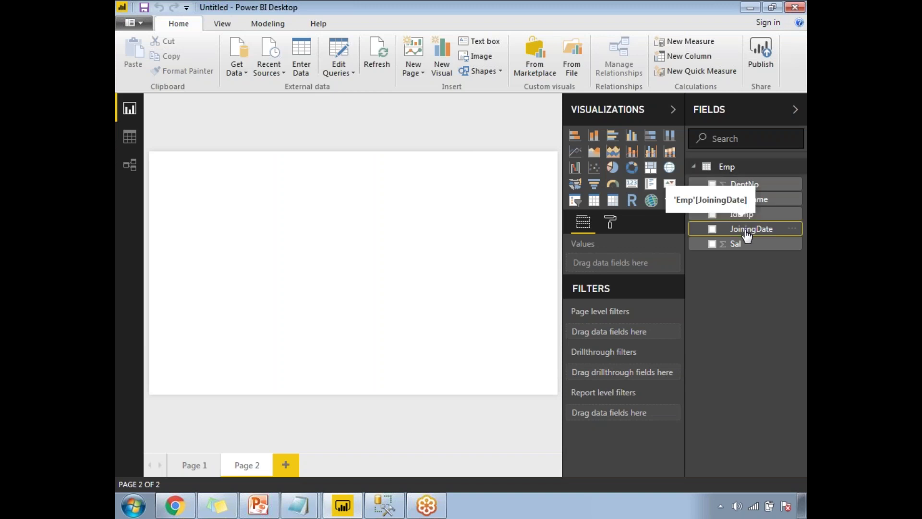
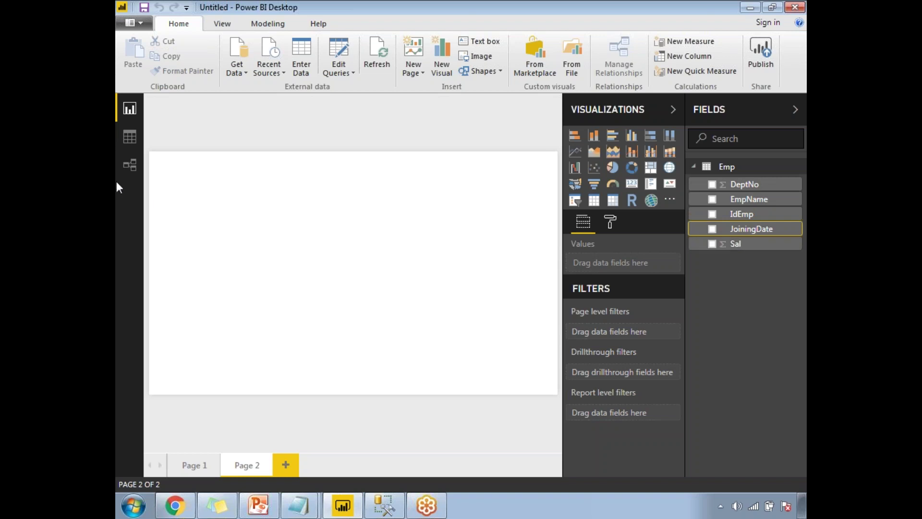
{"action": "left_click", "coordinate": [129, 136]}
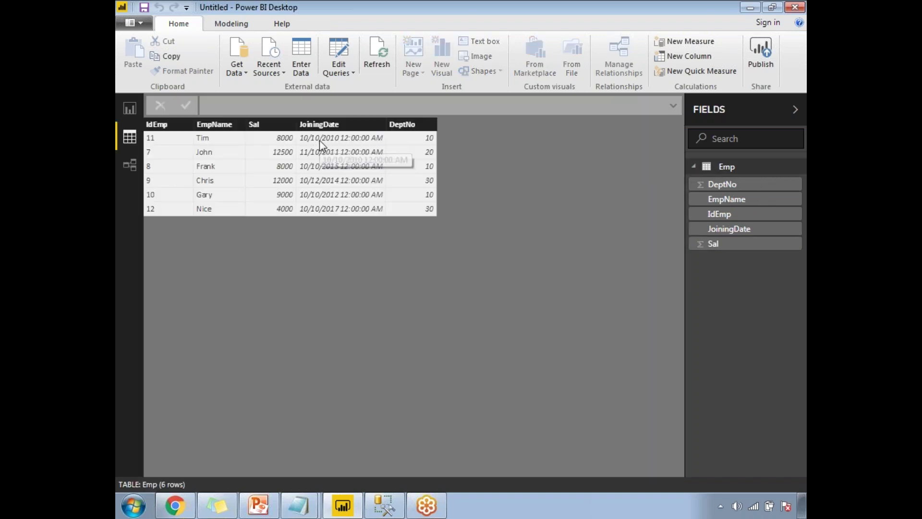
{"action": "left_click", "coordinate": [337, 138]}
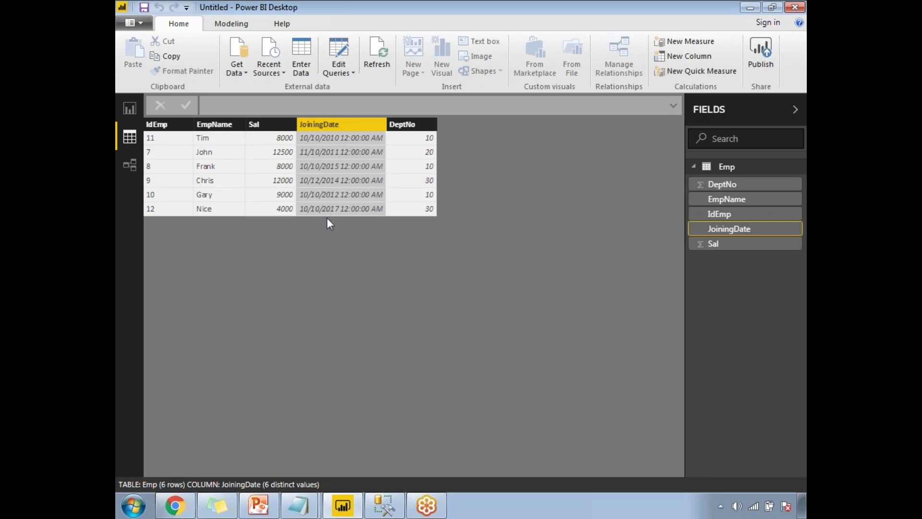
{"action": "left_click", "coordinate": [129, 110]}
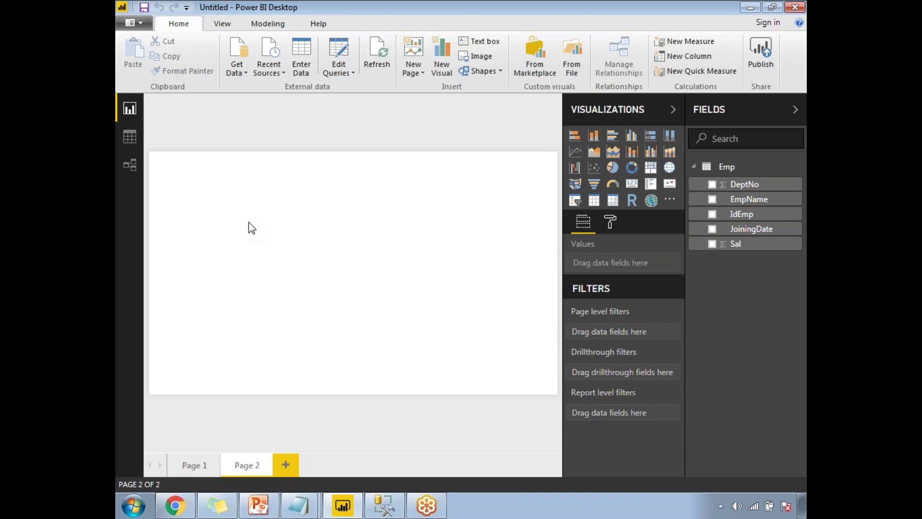
- Start a new calculated table and name it Dates
{"action": "left_click", "coordinate": [270, 23]}
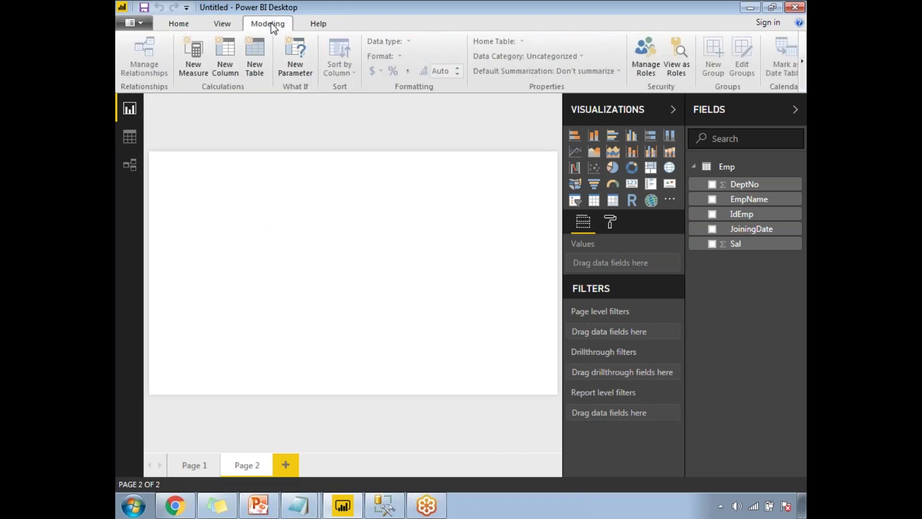
{"action": "left_click", "coordinate": [259, 59]}
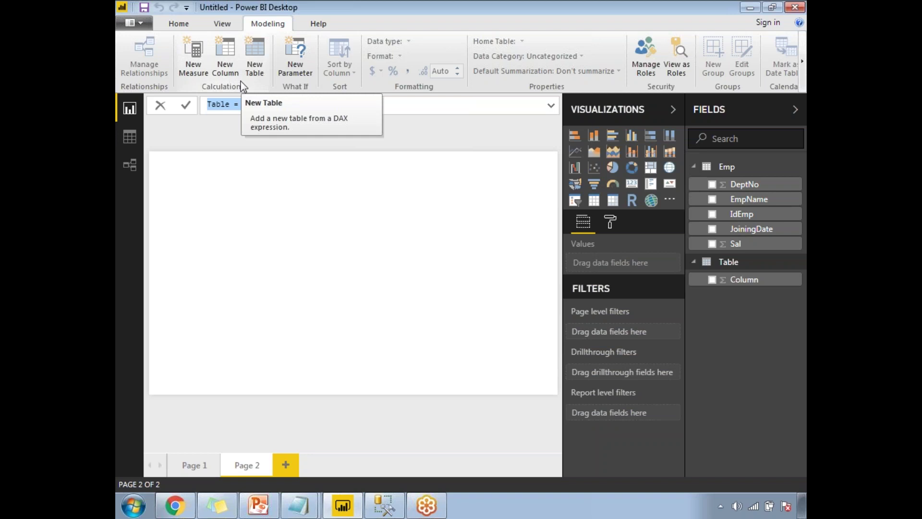
{"action": "left_click", "coordinate": [229, 103]}
{"action": "left_click_drag", "start_coordinate": [229, 104], "coordinate": [207, 104]}
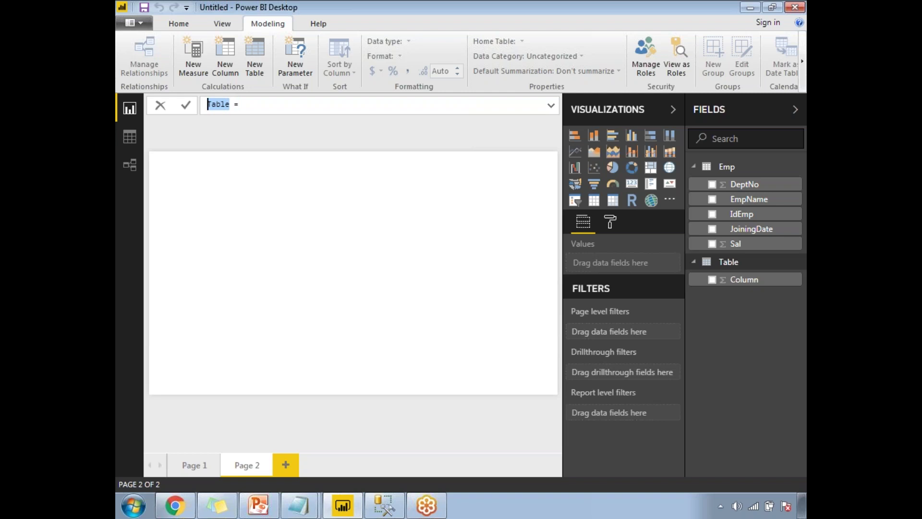
{"action": "type", "text": "Dates"}
- Define the Dates table with the DAX expression CALENDARAUTO() and commit the formula
{"action": "left_click", "coordinate": [252, 105]}
{"action": "type", "text": "CA"}
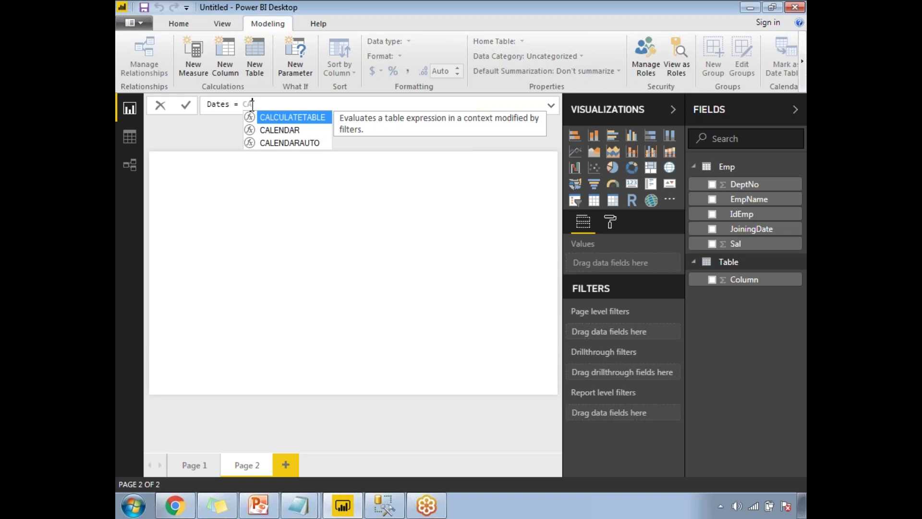
{"action": "key", "text": "Down"}
{"action": "key", "text": "Down"}
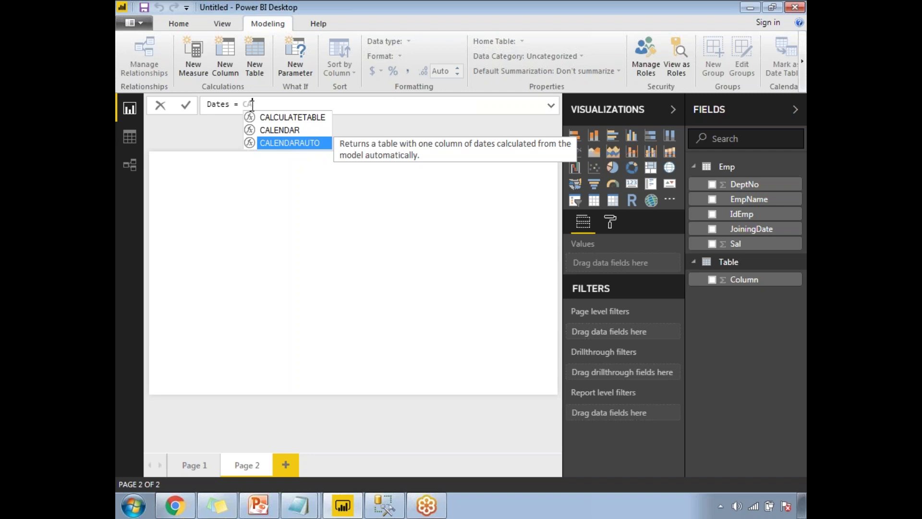
{"action": "double_click", "coordinate": [304, 150]}
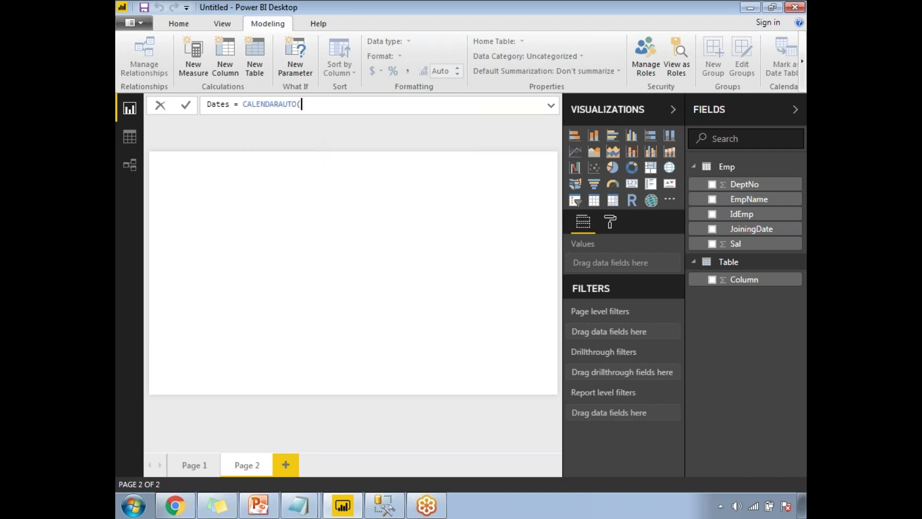
{"action": "type", "text": ")"}
{"action": "key", "text": "Return"}
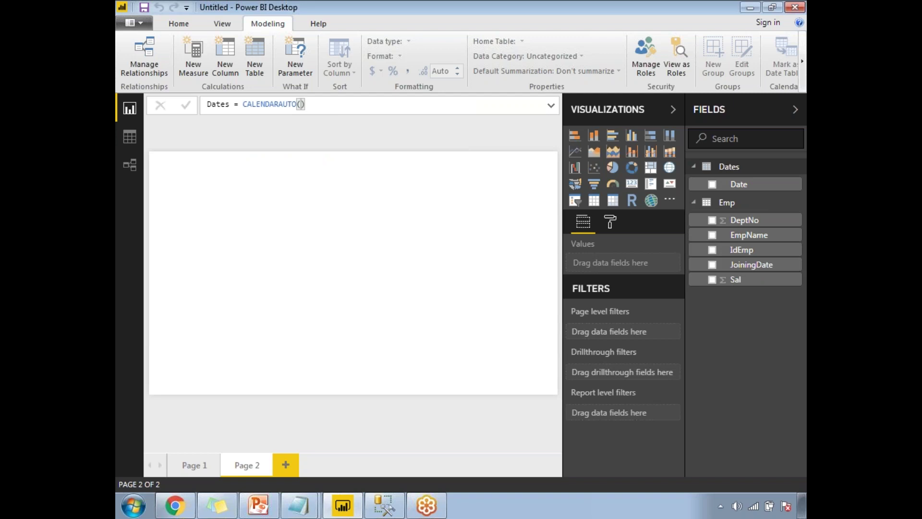
{"action": "left_click", "coordinate": [324, 105]}
{"action": "left_click", "coordinate": [329, 181]}
{"action": "left_click", "coordinate": [319, 105]}
{"action": "key", "text": "Escape"}
{"action": "left_click", "coordinate": [255, 236]}
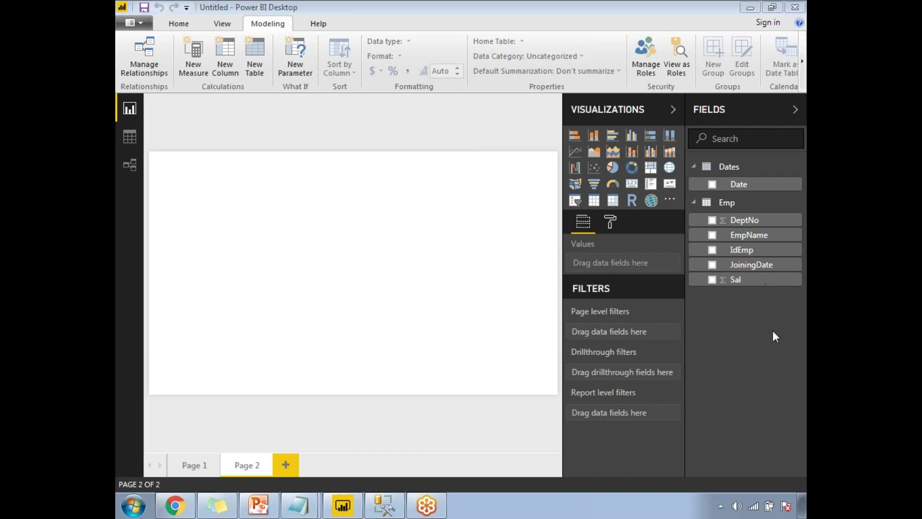
{"action": "left_click", "coordinate": [728, 167]}
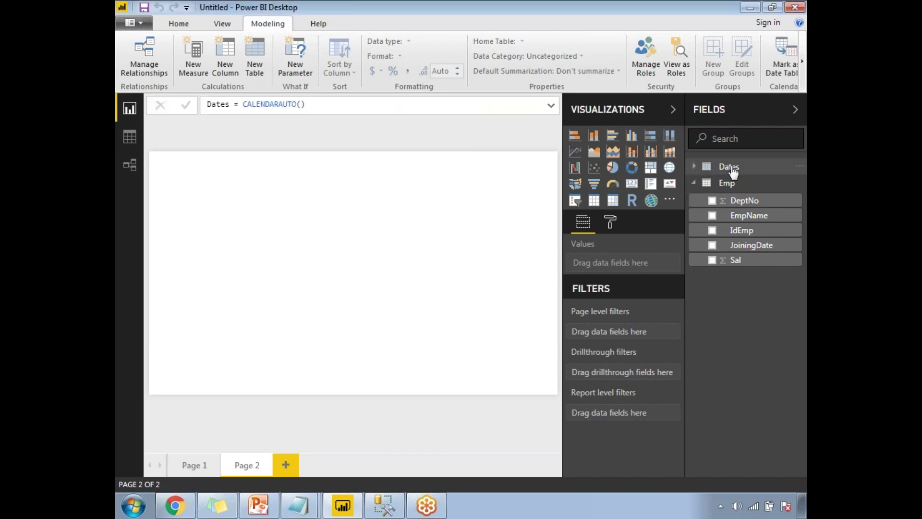
{"action": "double_click", "coordinate": [733, 168]}
{"action": "left_click", "coordinate": [694, 171]}
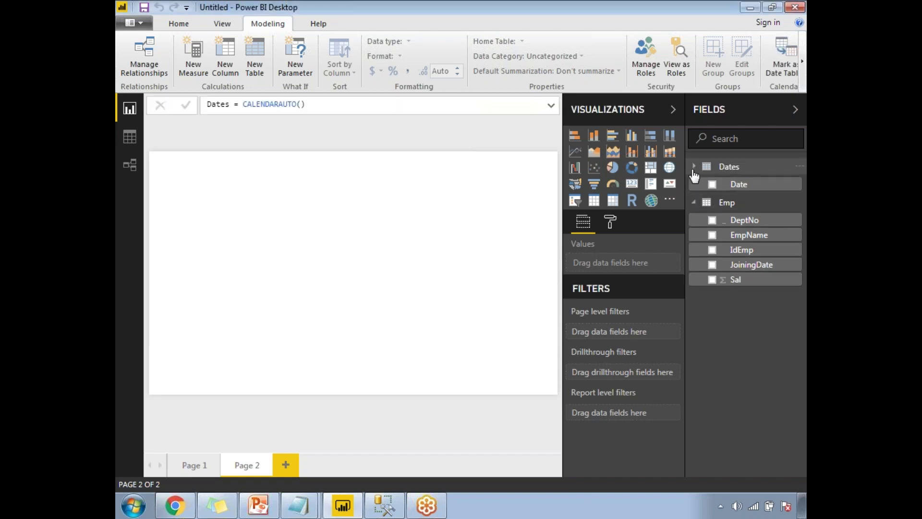
{"action": "left_click", "coordinate": [154, 178]}
- Examine the Dates table's generated dates in Data view and compare them with the Emp table's JoiningDate values
{"action": "left_click", "coordinate": [130, 137]}
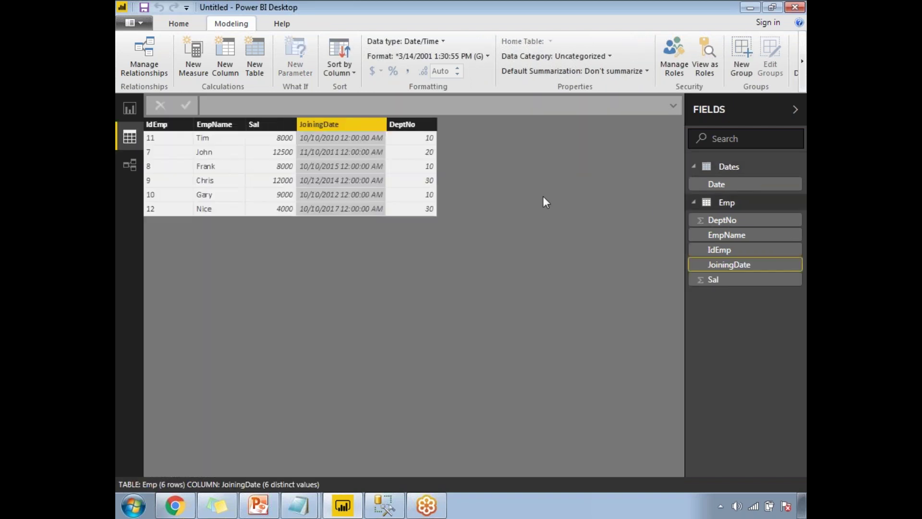
{"action": "left_click", "coordinate": [730, 169]}
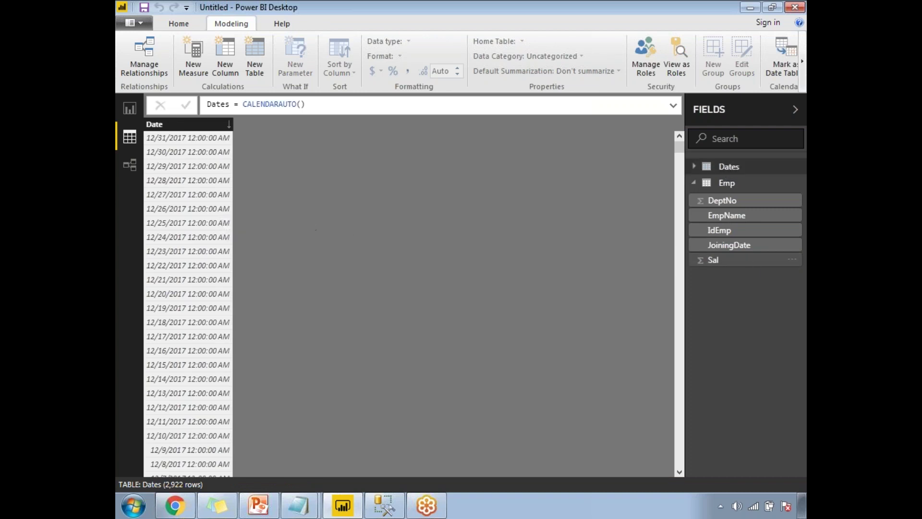
{"action": "left_click_drag", "start_coordinate": [680, 151], "coordinate": [683, 204]}
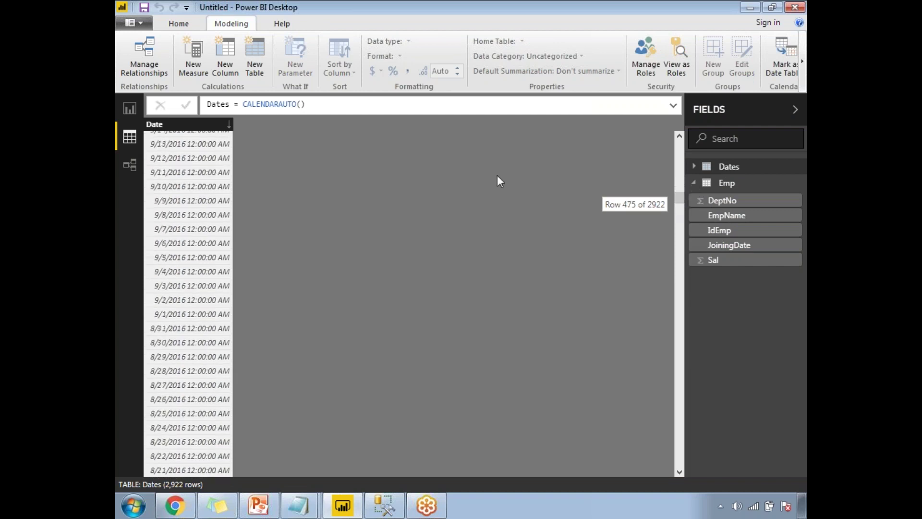
{"action": "left_click", "coordinate": [727, 185]}
{"action": "left_click", "coordinate": [347, 149]}
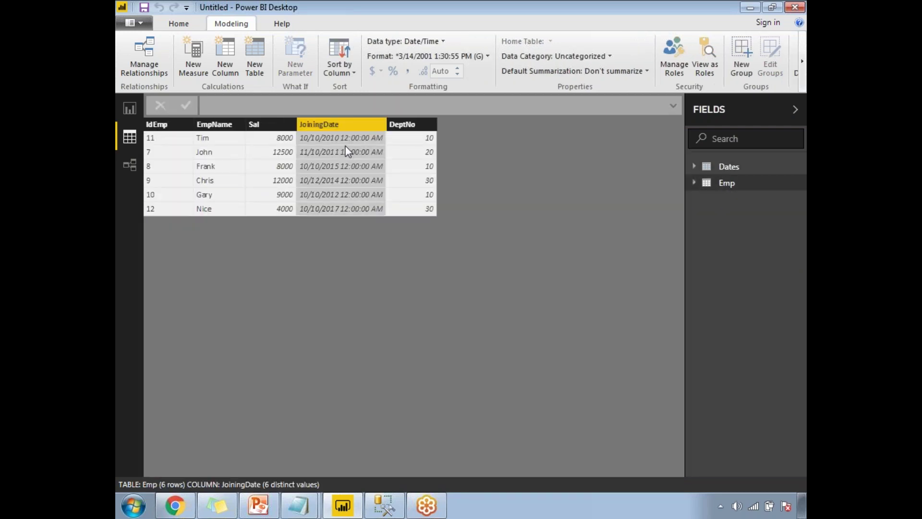
- Sort the Dates table by its Date column in ascending order
{"action": "left_click", "coordinate": [730, 168]}
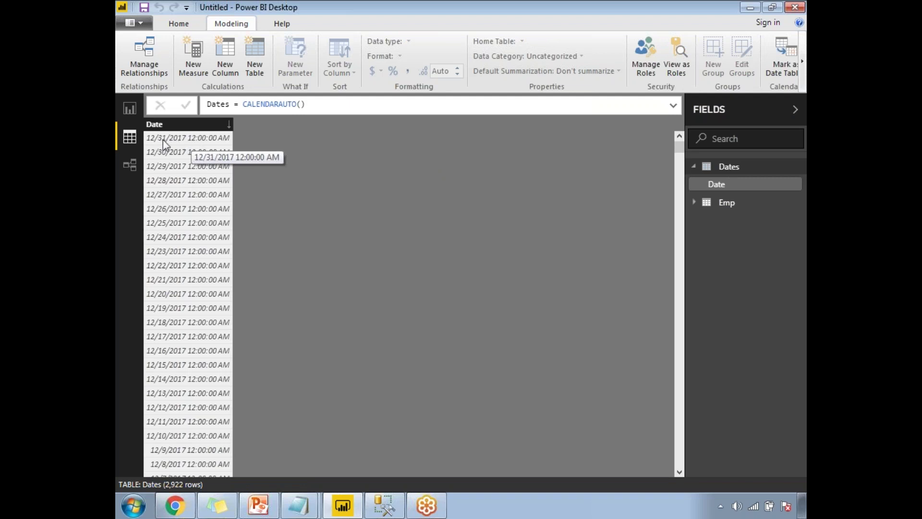
{"action": "left_click", "coordinate": [222, 124]}
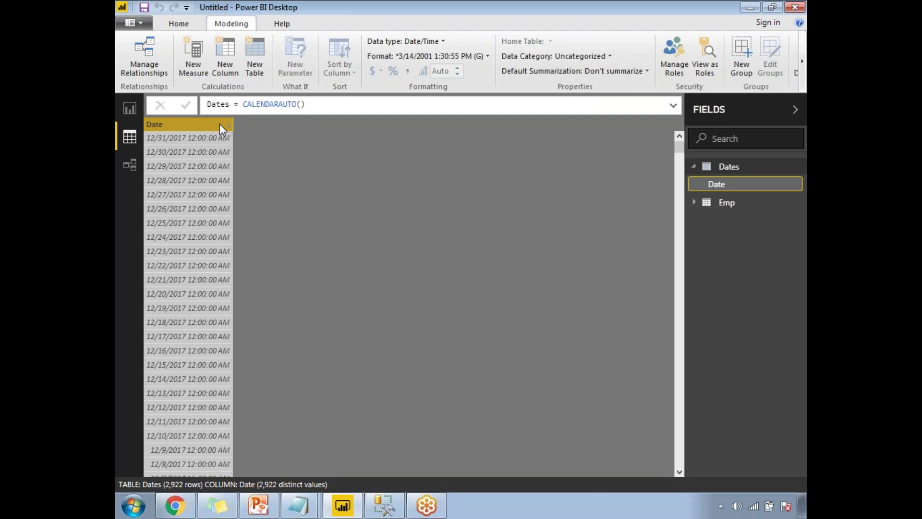
{"action": "right_click", "coordinate": [222, 126]}
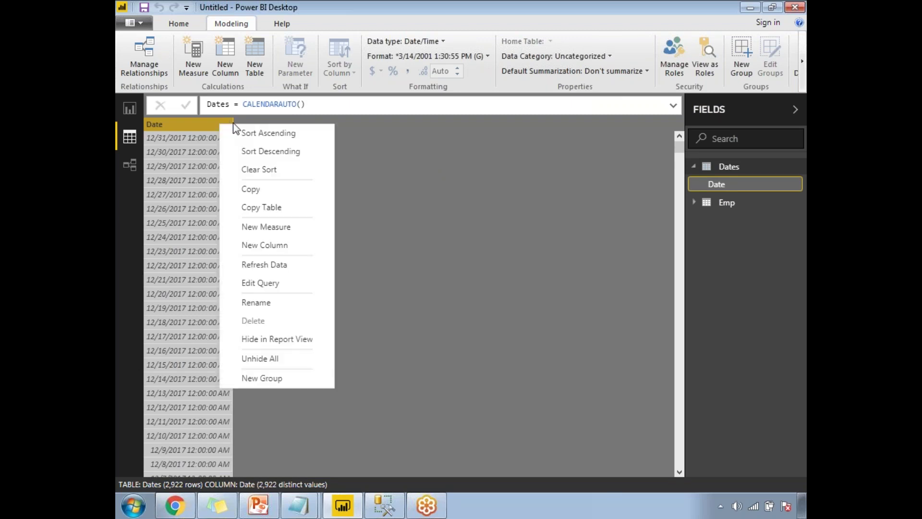
{"action": "left_click", "coordinate": [263, 140]}
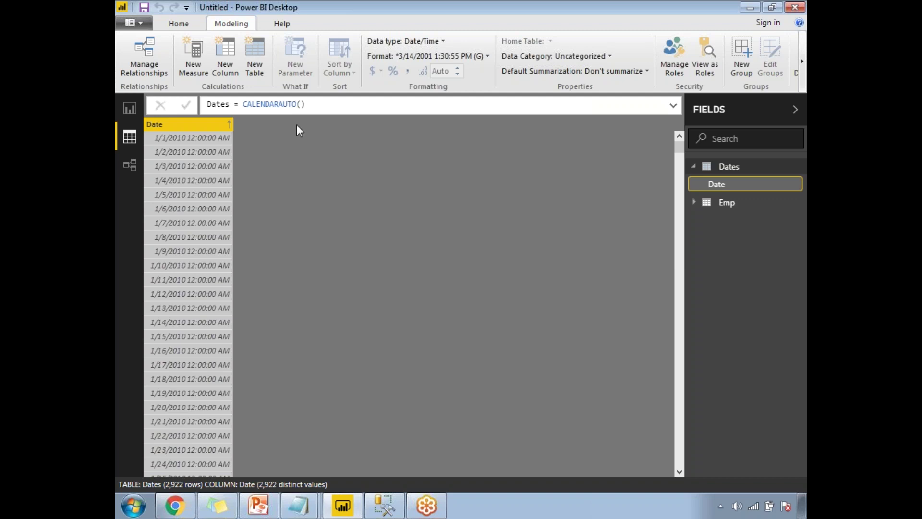
- Start a new calculated table and name it Dates 2
{"action": "left_click", "coordinate": [254, 58]}
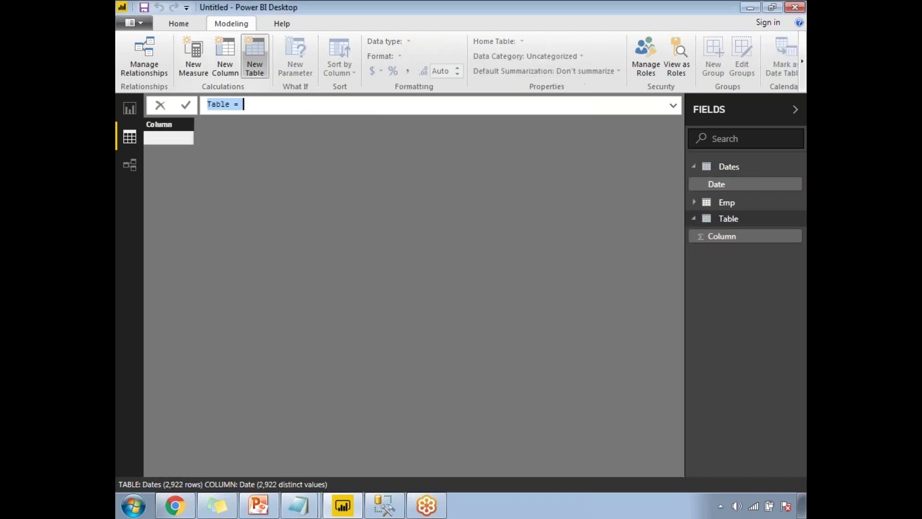
{"action": "left_click", "coordinate": [230, 106]}
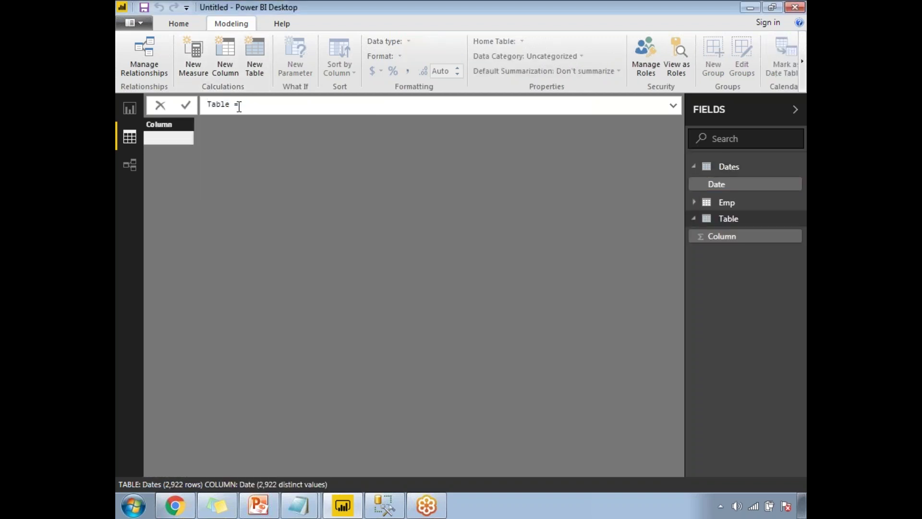
{"action": "key", "text": "shift+Left"}
{"action": "key", "text": "shift+Left"}
{"action": "key", "text": "shift+Left"}
{"action": "key", "text": "shift+Left"}
{"action": "key", "text": "shift+Left"}
{"action": "type", "text": "Dates 2"}
- Begin the Dates 2 expression with the DAX CALENDAR function
{"action": "left_click", "coordinate": [307, 104]}
{"action": "type", "text": "CA"}
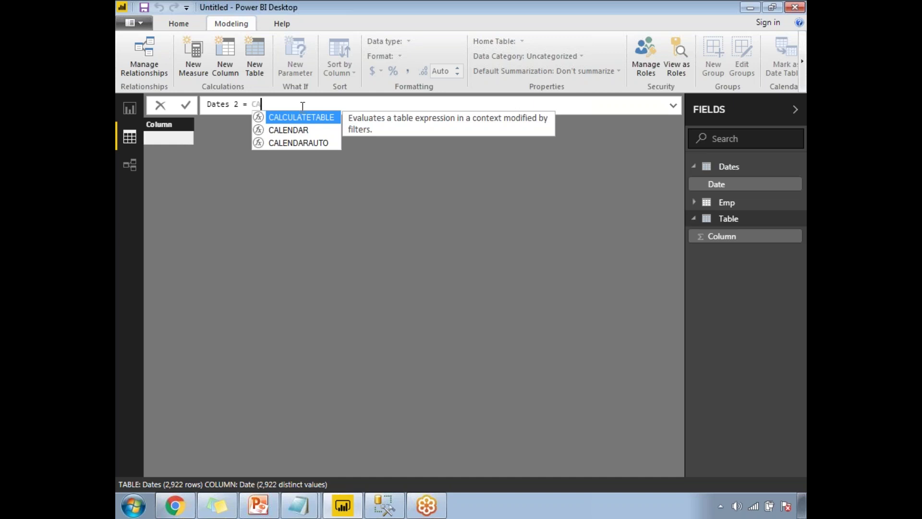
{"action": "left_click", "coordinate": [299, 133]}
{"action": "double_click", "coordinate": [299, 133]}
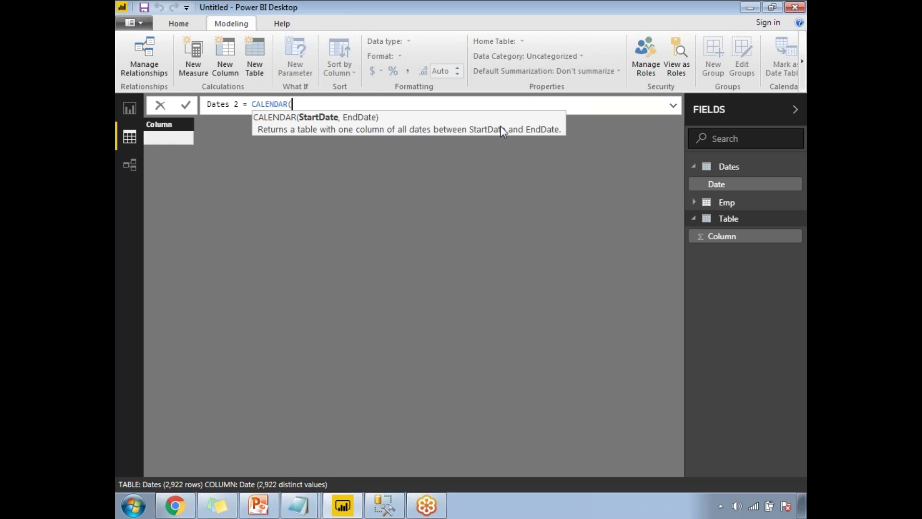
{"action": "type", "text": "em"}
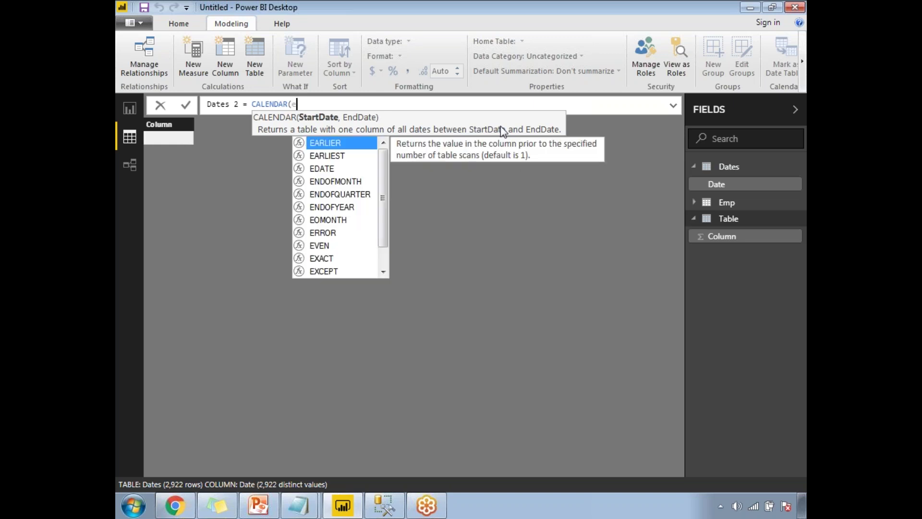
{"action": "key", "text": "BackSpace"}
{"action": "key", "text": "BackSpace"}
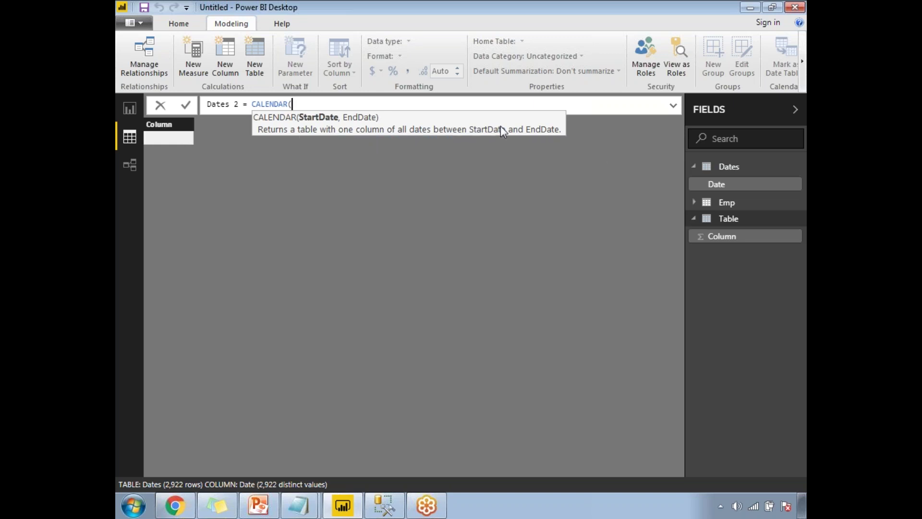
{"action": "type", "text": "joi"}
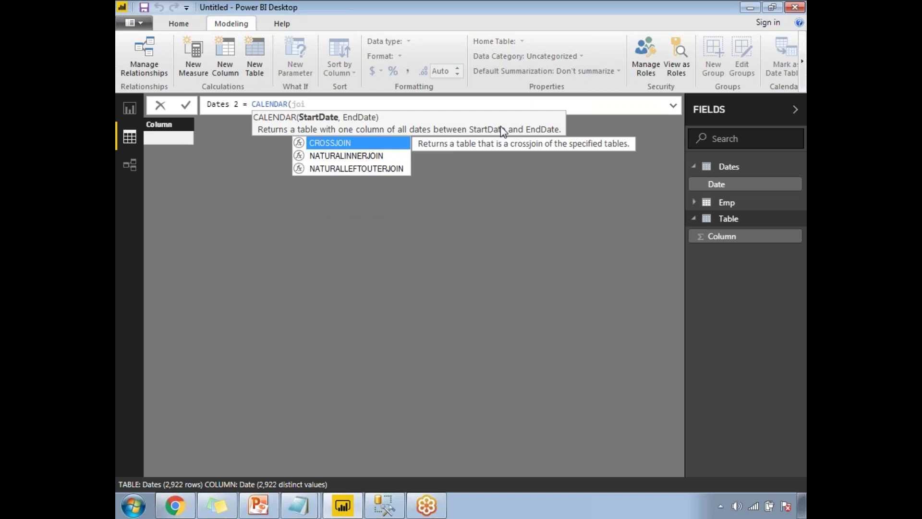
{"action": "key", "text": "BackSpace"}
{"action": "key", "text": "BackSpace"}
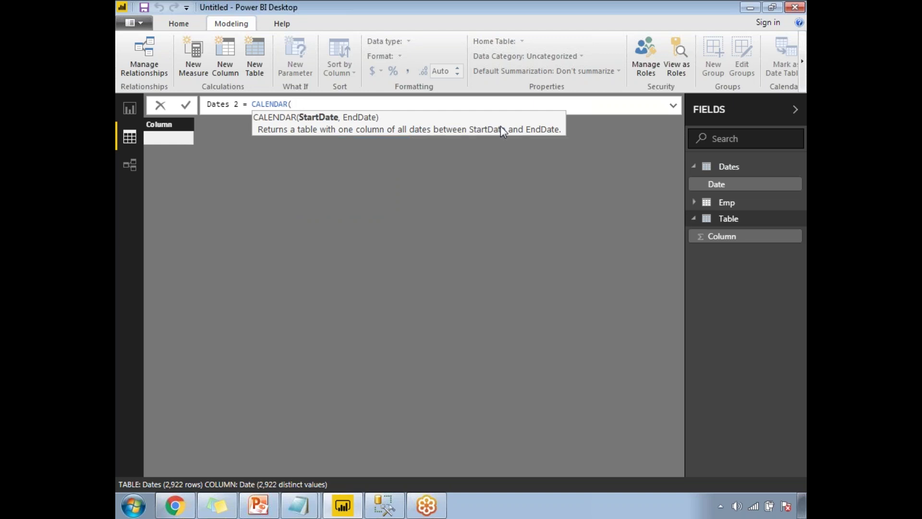
- Enter MIN(Emp[JoiningDate]) as the start date argument of the CALENDAR function
{"action": "type", "text": "Mi"}
{"action": "key", "text": "Down"}
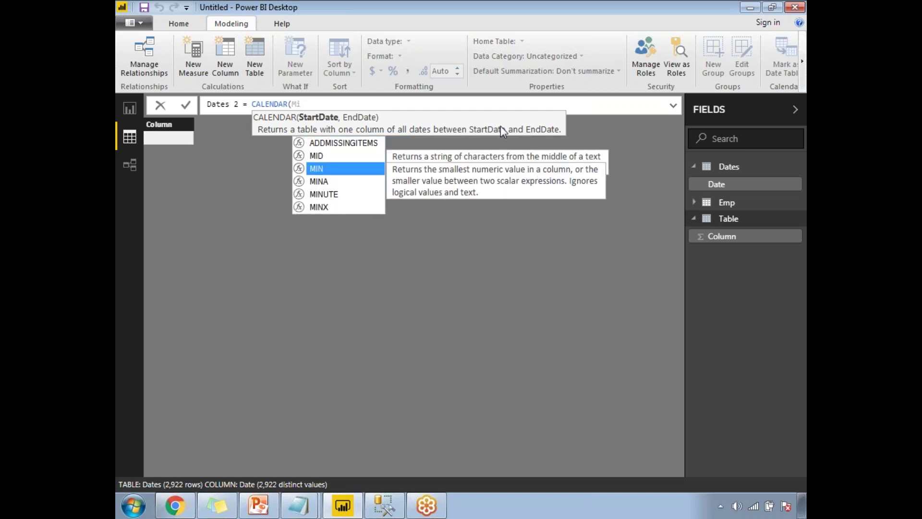
{"action": "type", "text": "("}
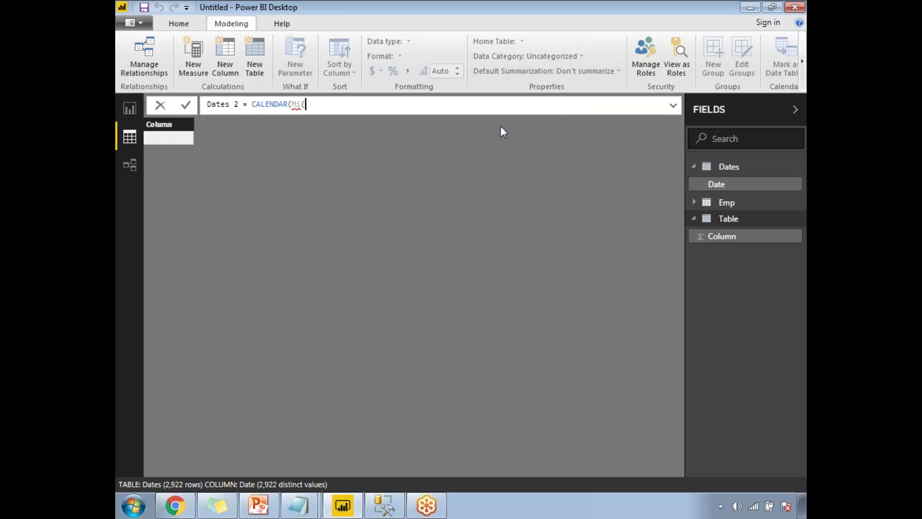
{"action": "key", "text": "BackSpace"}
{"action": "left_click", "coordinate": [329, 168]}
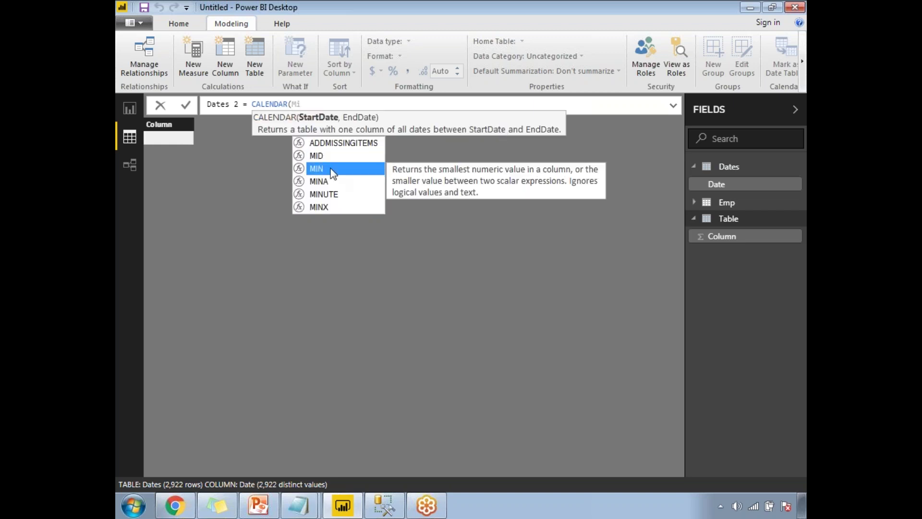
{"action": "key", "text": "Tab"}
{"action": "type", "text": "EM"}
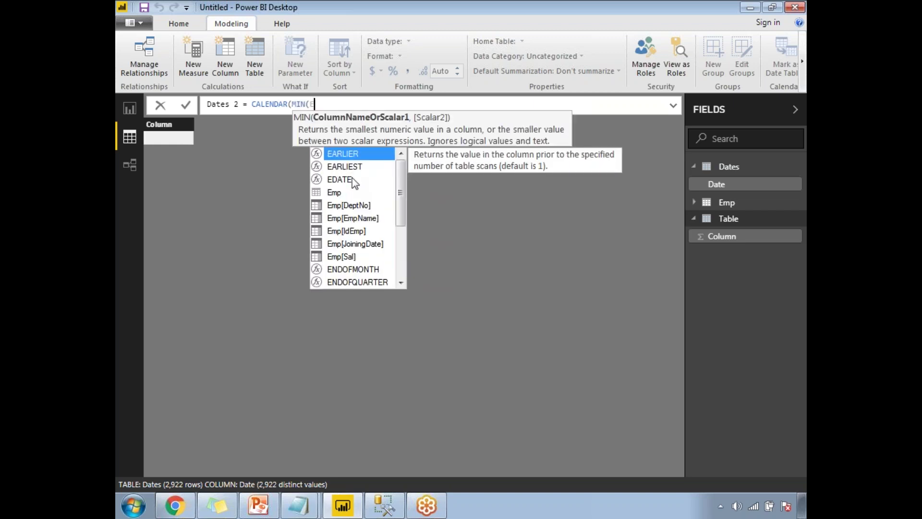
{"action": "left_click", "coordinate": [364, 231]}
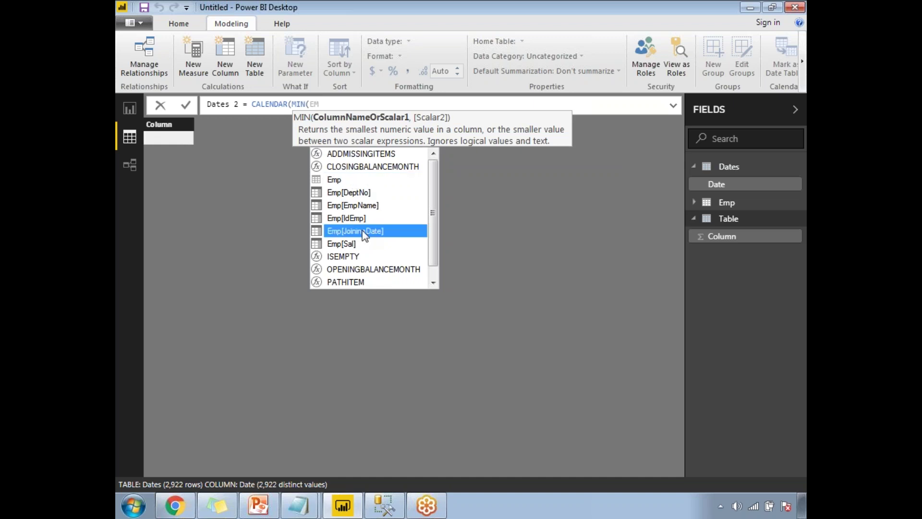
{"action": "key", "text": "Tab"}
{"action": "type", "text": "),"}
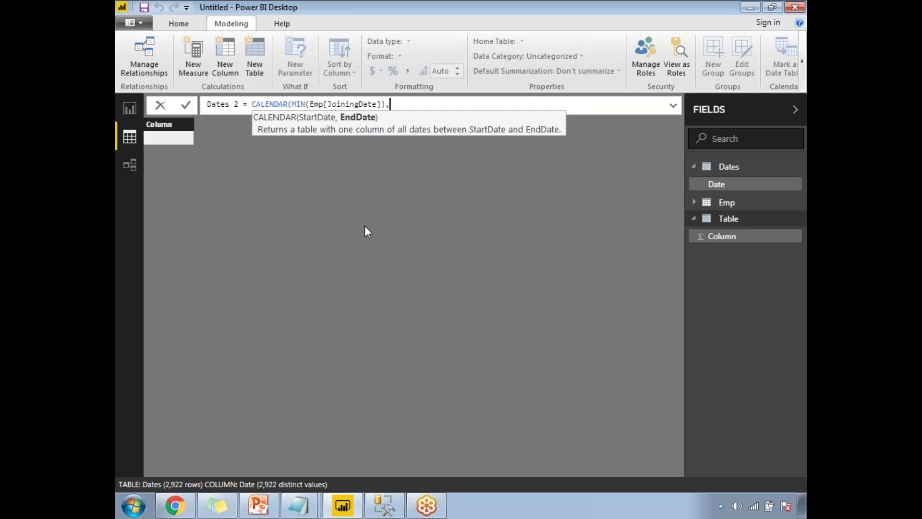
{"action": "key", "text": "Left"}
{"action": "key", "text": "Left"}
{"action": "key", "text": "shift+Left"}
{"action": "key", "text": "shift+Left"}
{"action": "key", "text": "shift+Left"}
{"action": "key", "text": "shift+Left"}
{"action": "key", "text": "shift+Left"}
{"action": "key", "text": "shift+Left"}
{"action": "key", "text": "shift+Left"}
{"action": "key", "text": "shift+Left"}
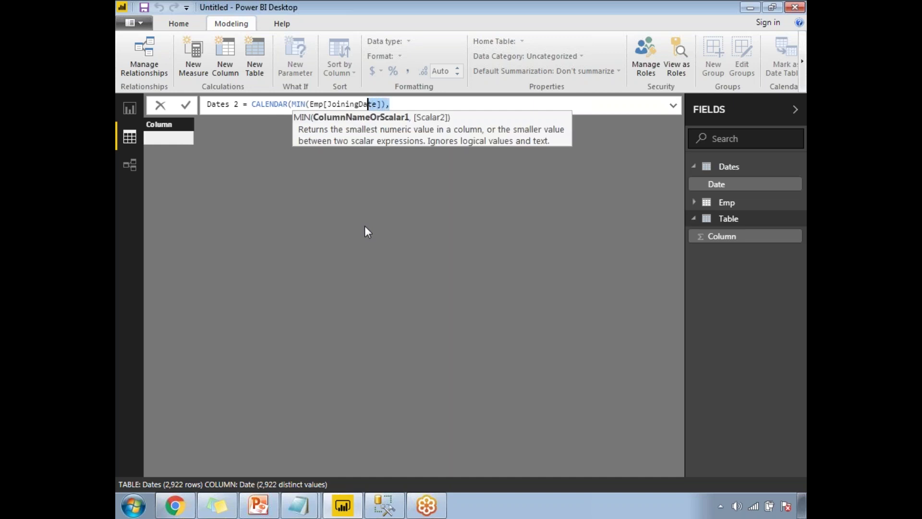
{"action": "key", "text": "shift+Left"}
{"action": "key", "text": "shift+Left"}
{"action": "key", "text": "shift+Left"}
{"action": "key", "text": "shift+Left"}
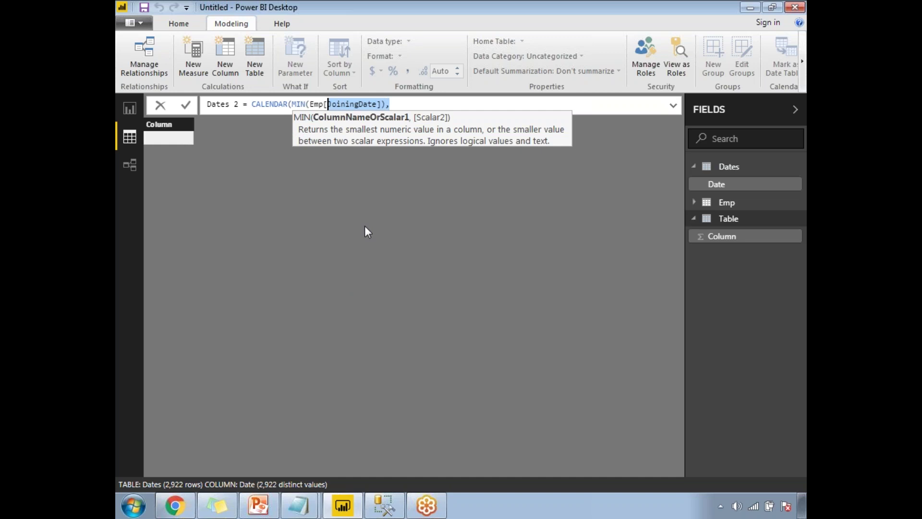
{"action": "key", "text": "End"}
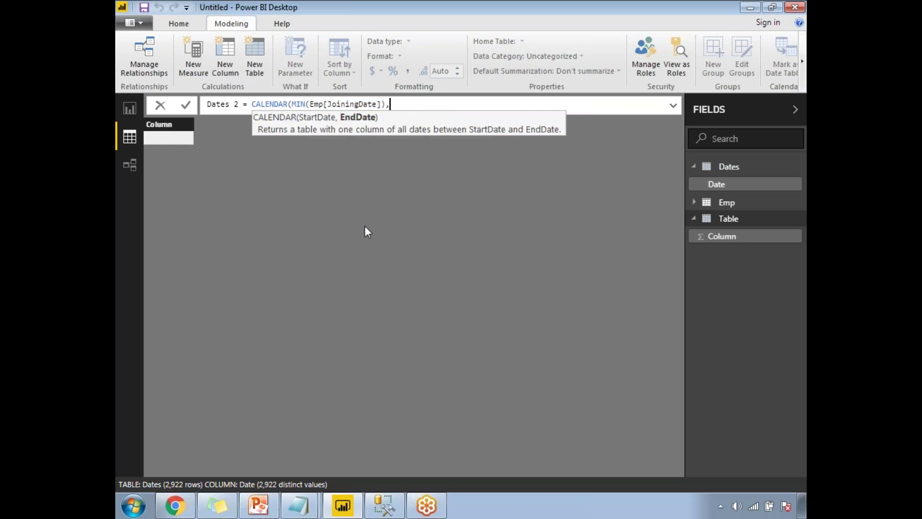
- Enter MAX(Emp[JoiningDate]) as the end date argument of the CALENDAR function
{"action": "type", "text": "MAX"}
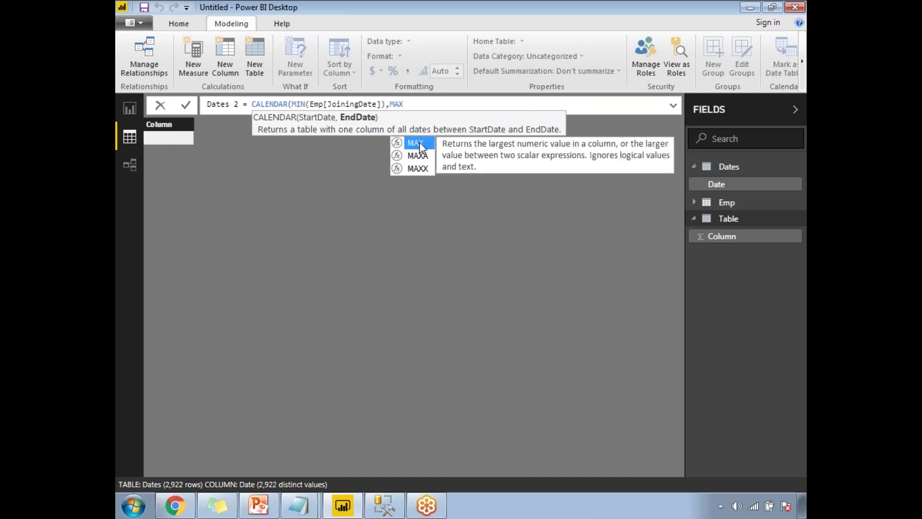
{"action": "type", "text": "("}
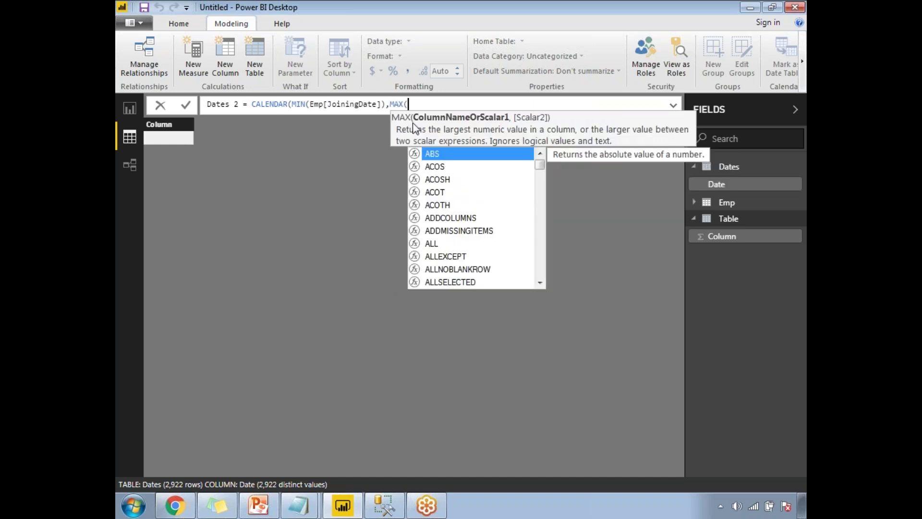
{"action": "type", "text": "EMp"}
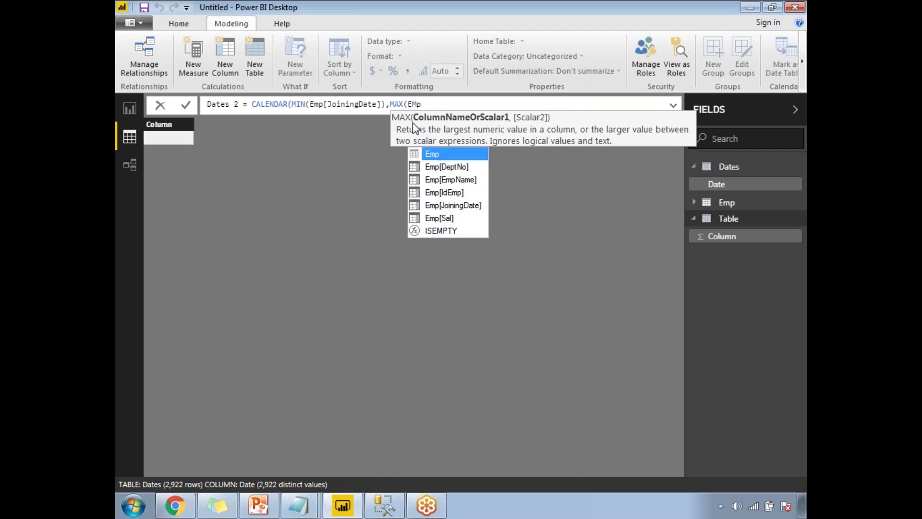
{"action": "key", "text": "Down"}
{"action": "key", "text": "Down"}
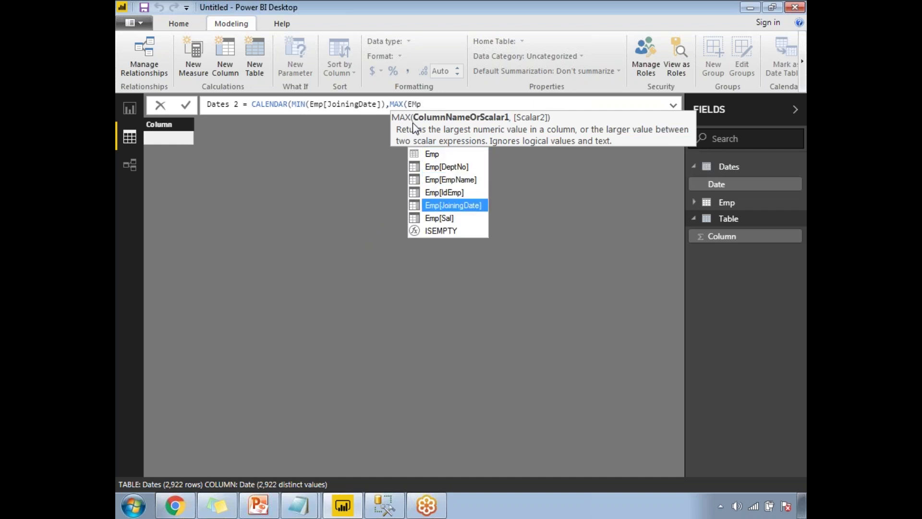
{"action": "type", "text": ")"}
{"action": "key", "text": "BackSpace"}
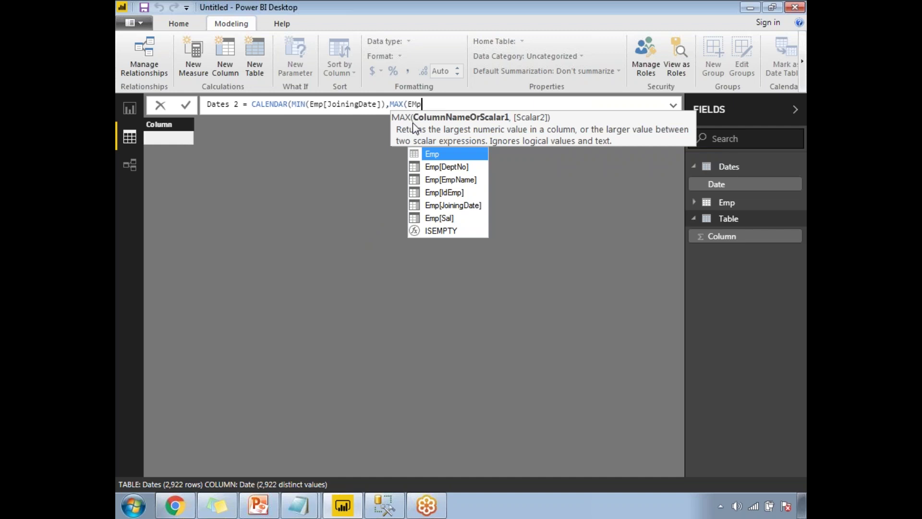
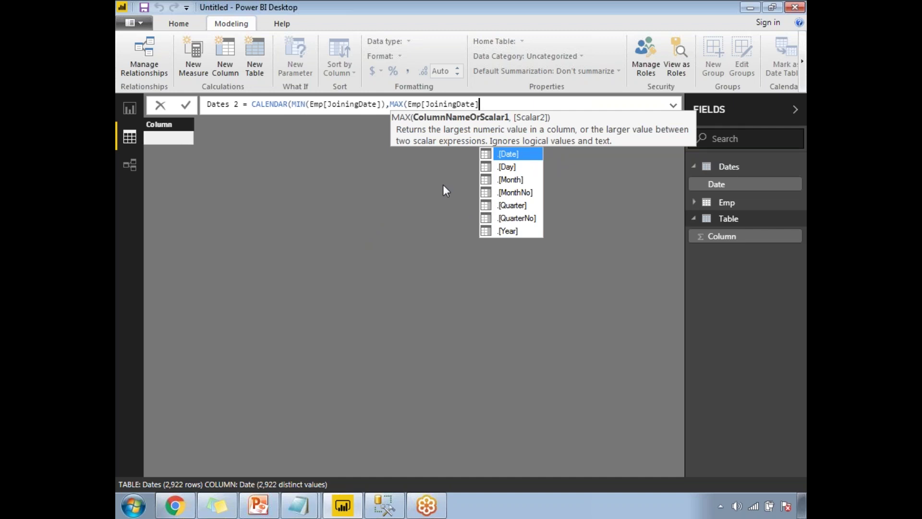
{"action": "type", "text": ")"}
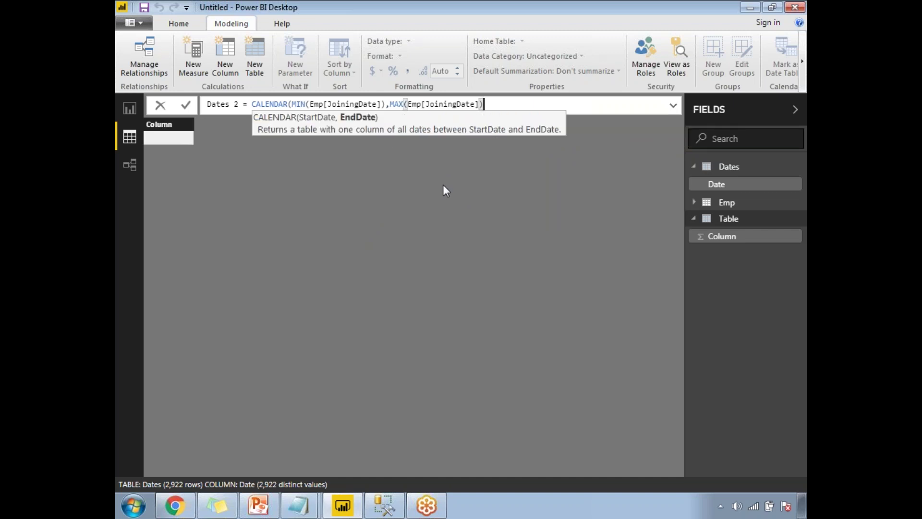
- Commit the Dates 2 table expression and compare its starting date with the Emp JoiningDate values in SQL Server Management Studio
{"action": "key", "text": "Return"}
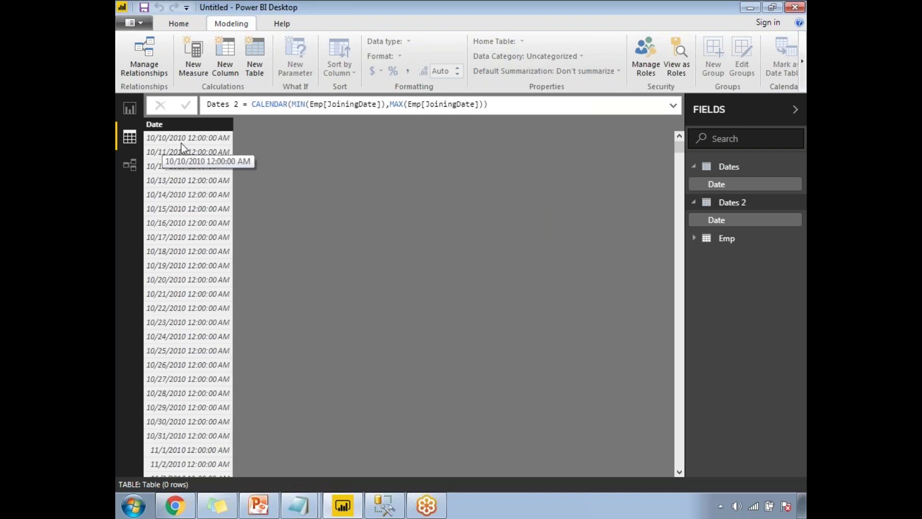
{"action": "left_click", "coordinate": [385, 513]}
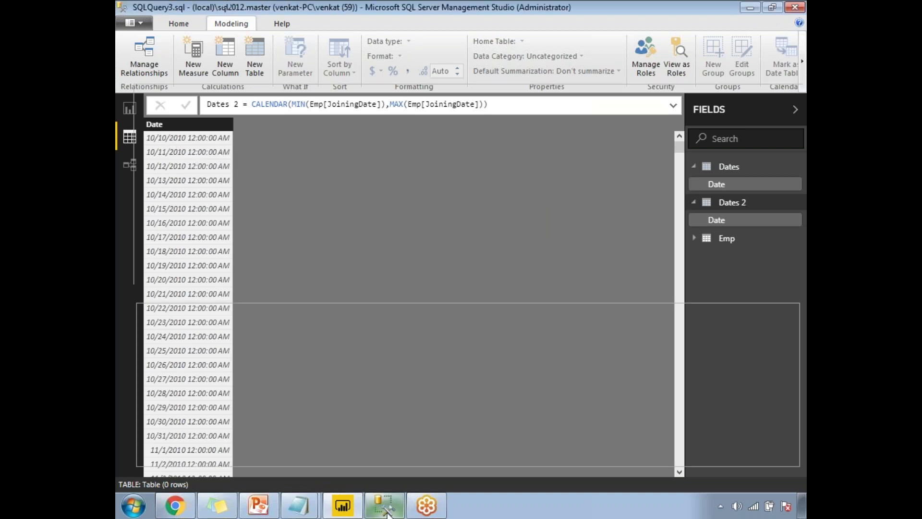
{"action": "left_click", "coordinate": [300, 324]}
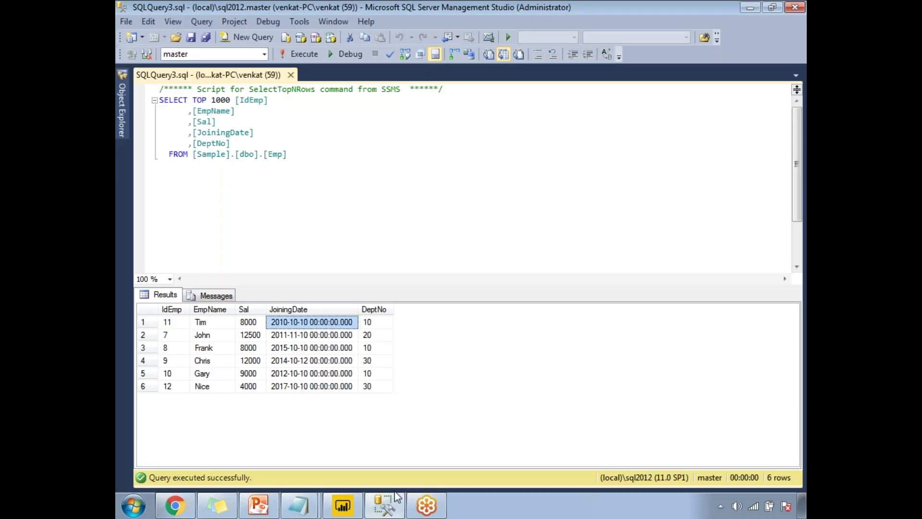
{"action": "left_click", "coordinate": [392, 510]}
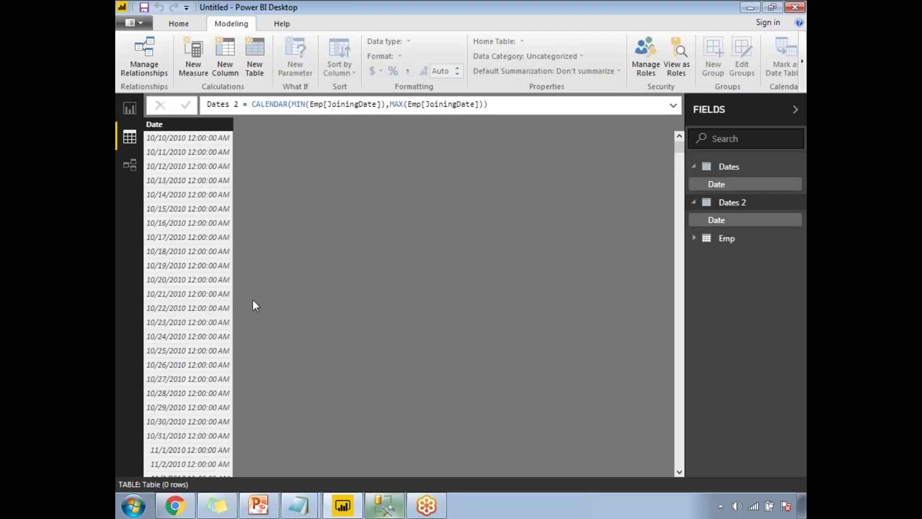
- Sort the Date column of the Dates 2 table in descending order
{"action": "left_click", "coordinate": [217, 126]}
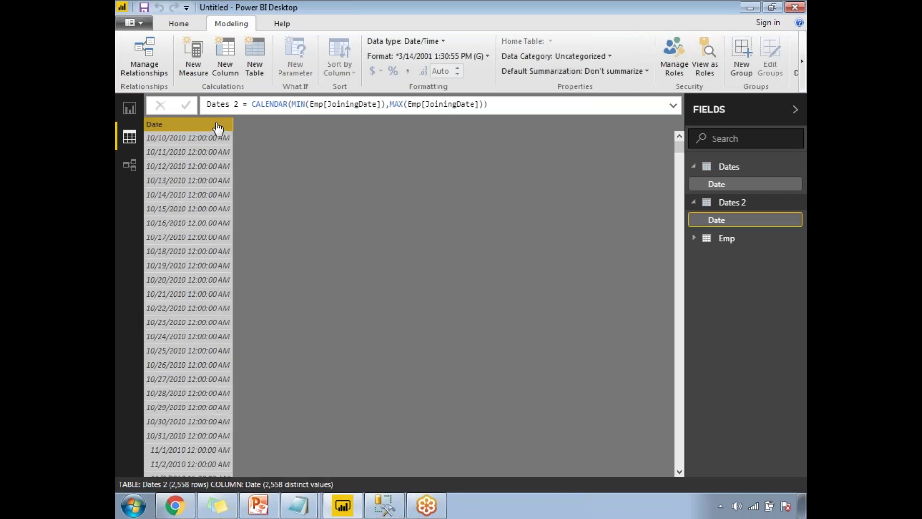
{"action": "right_click", "coordinate": [217, 125]}
{"action": "left_click", "coordinate": [262, 151]}
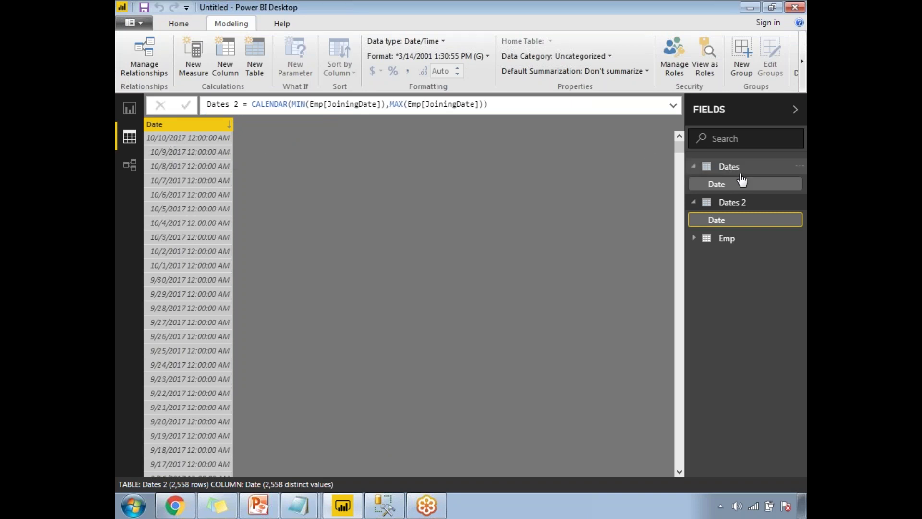
- Compare the date range of the CALENDARAUTO-based Dates table with that of the CALENDAR-based Dates 2 table
{"action": "left_click", "coordinate": [728, 167]}
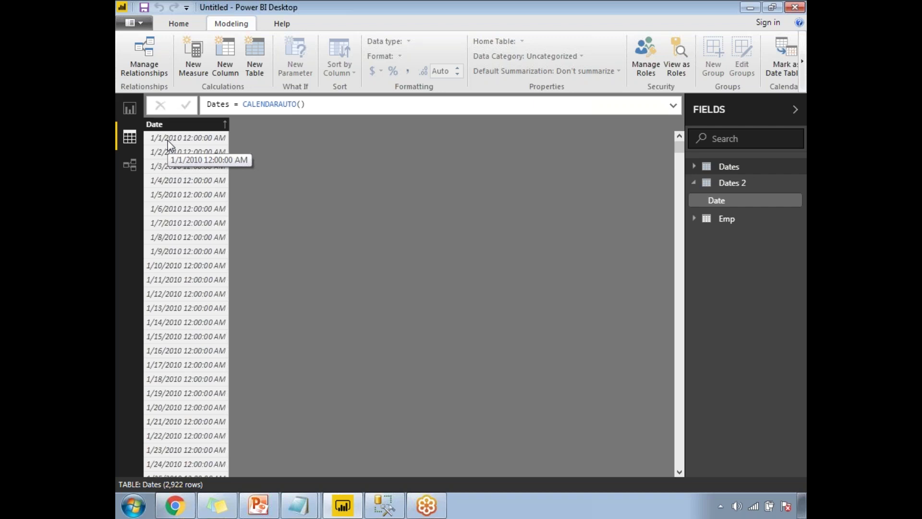
{"action": "left_click", "coordinate": [725, 184]}
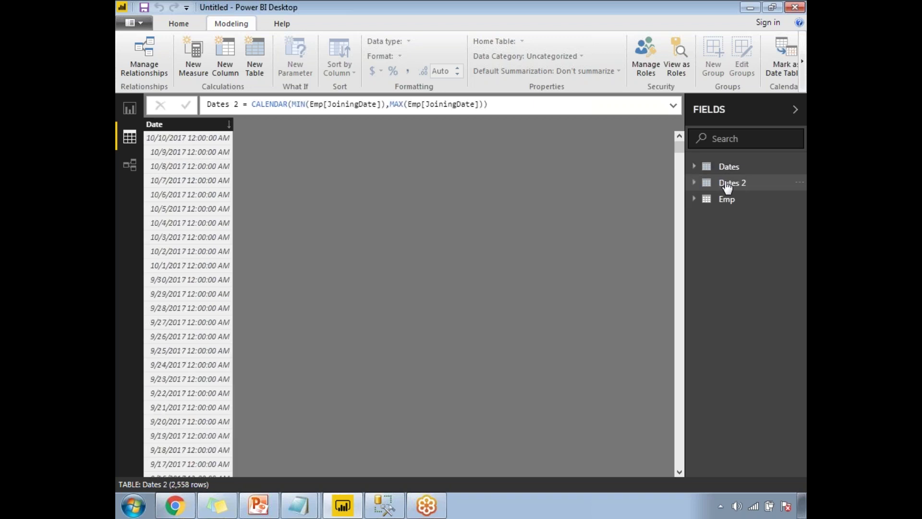